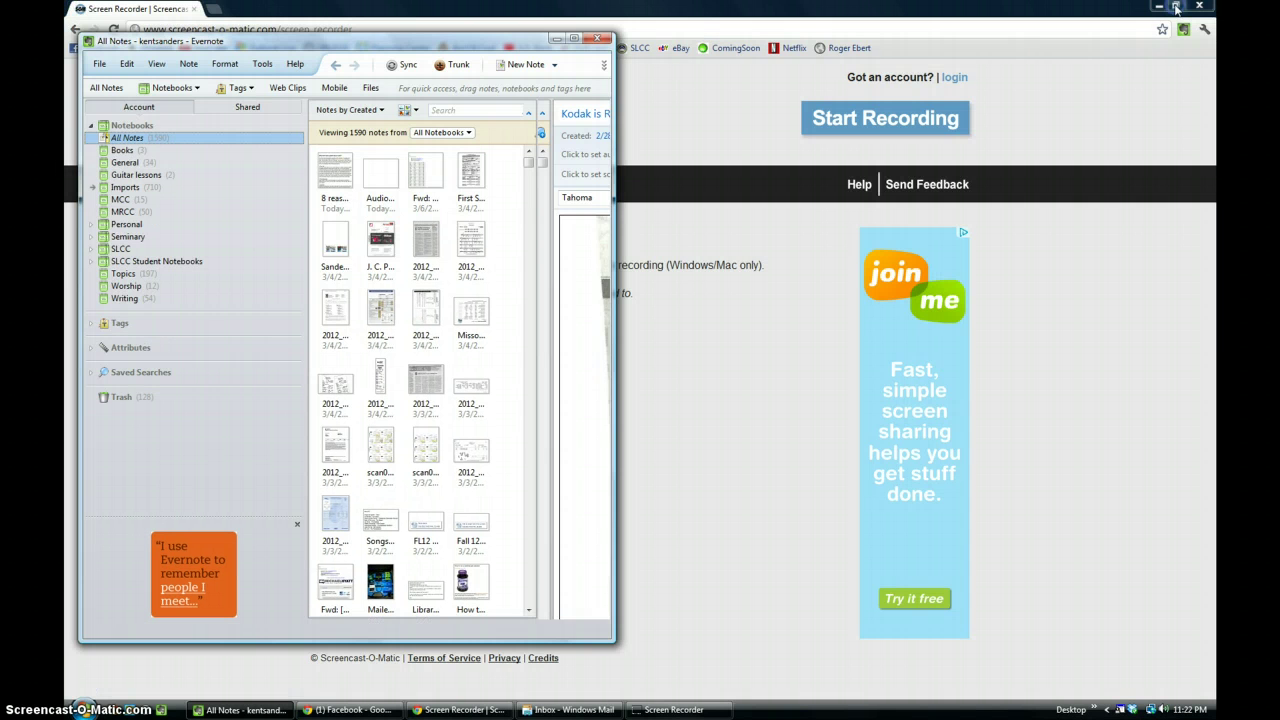
# Restore Evernote to a window, minimize the browser and Mail windows, and reposition Evernote
pyautogui.click(1180, 6)
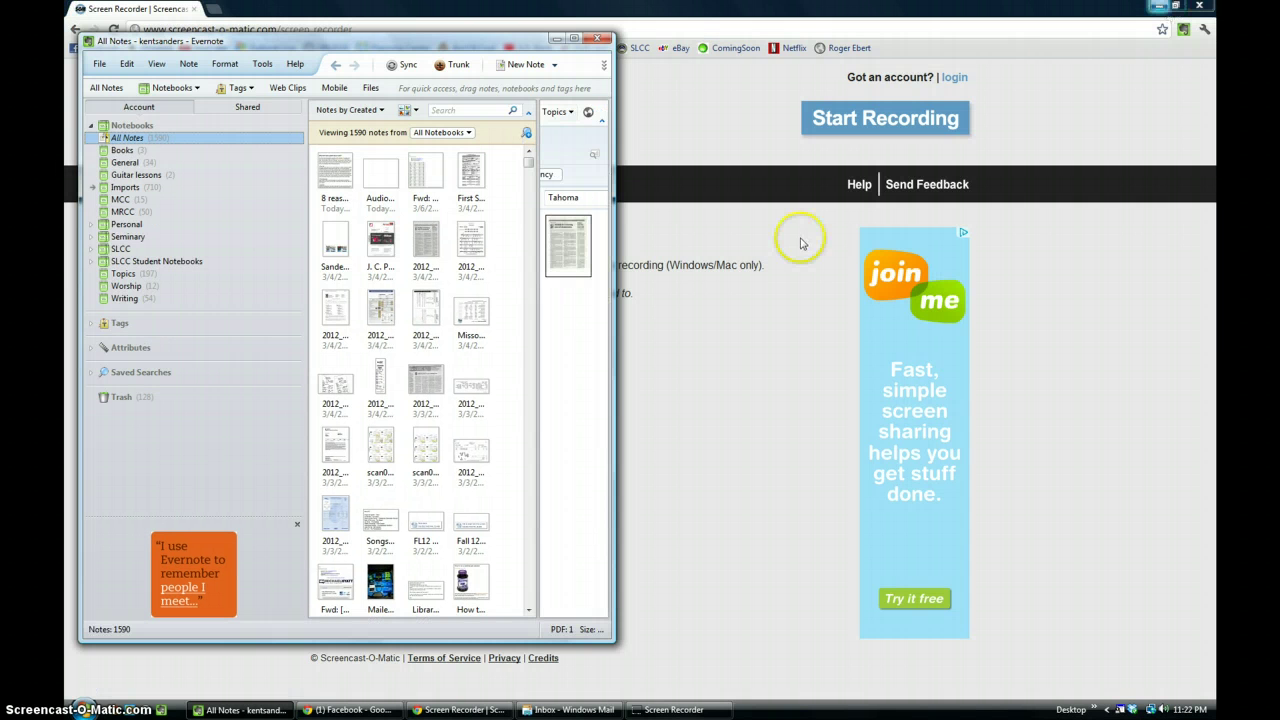
pyautogui.click(1160, 8)
pyautogui.click(1160, 8)
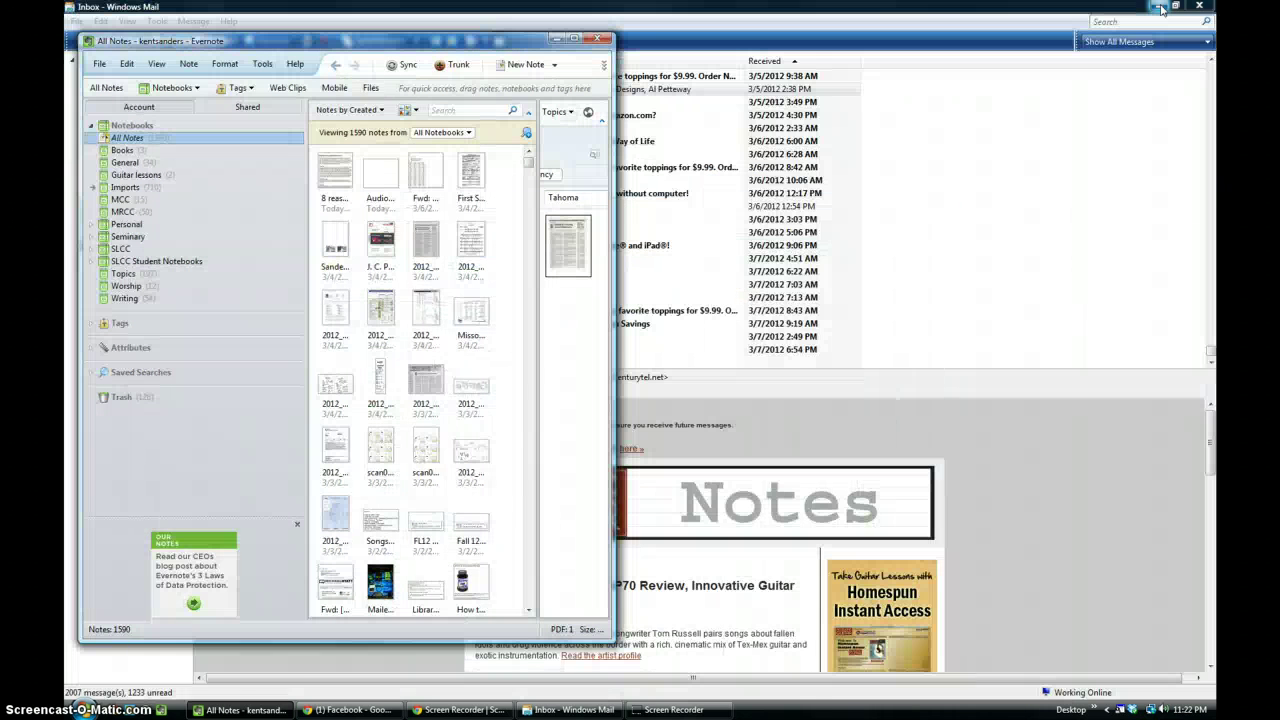
pyautogui.click(1160, 8)
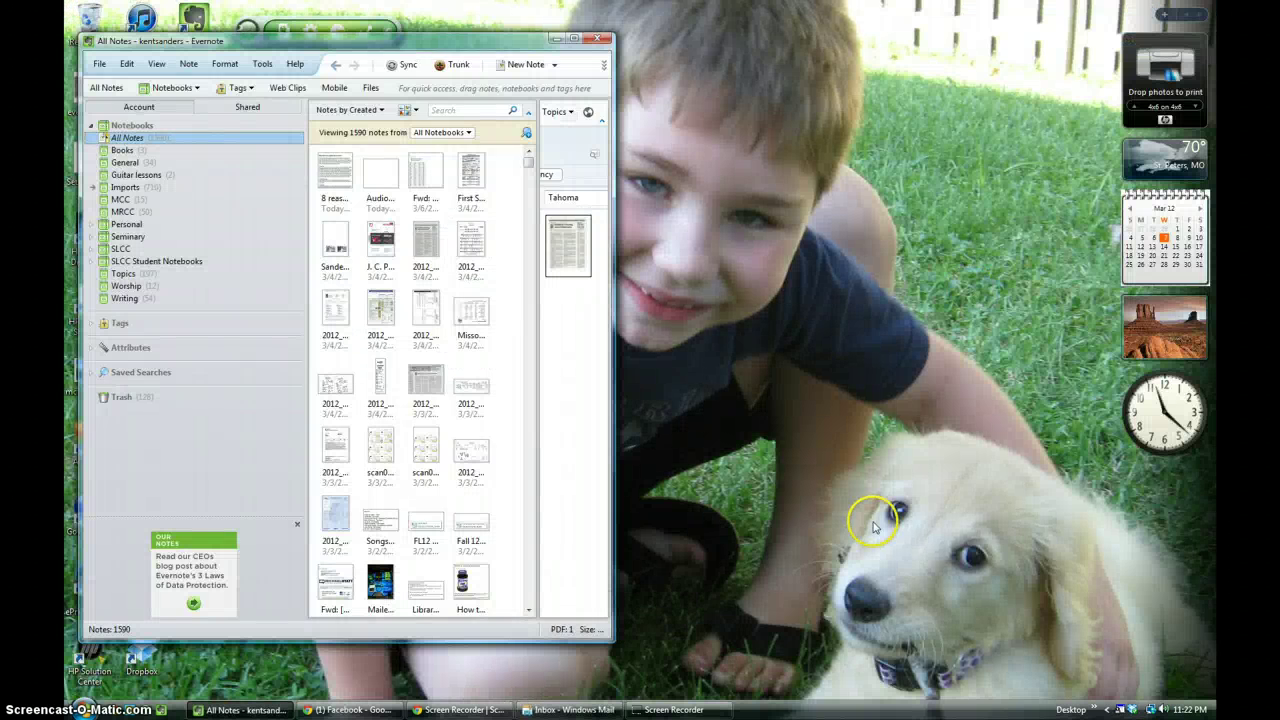
pyautogui.moveTo(478, 35)
pyautogui.mouseDown()
pyautogui.moveTo(273, 16)
pyautogui.moveTo(486, 77)
pyautogui.moveTo(489, 42)
pyautogui.mouseUp()
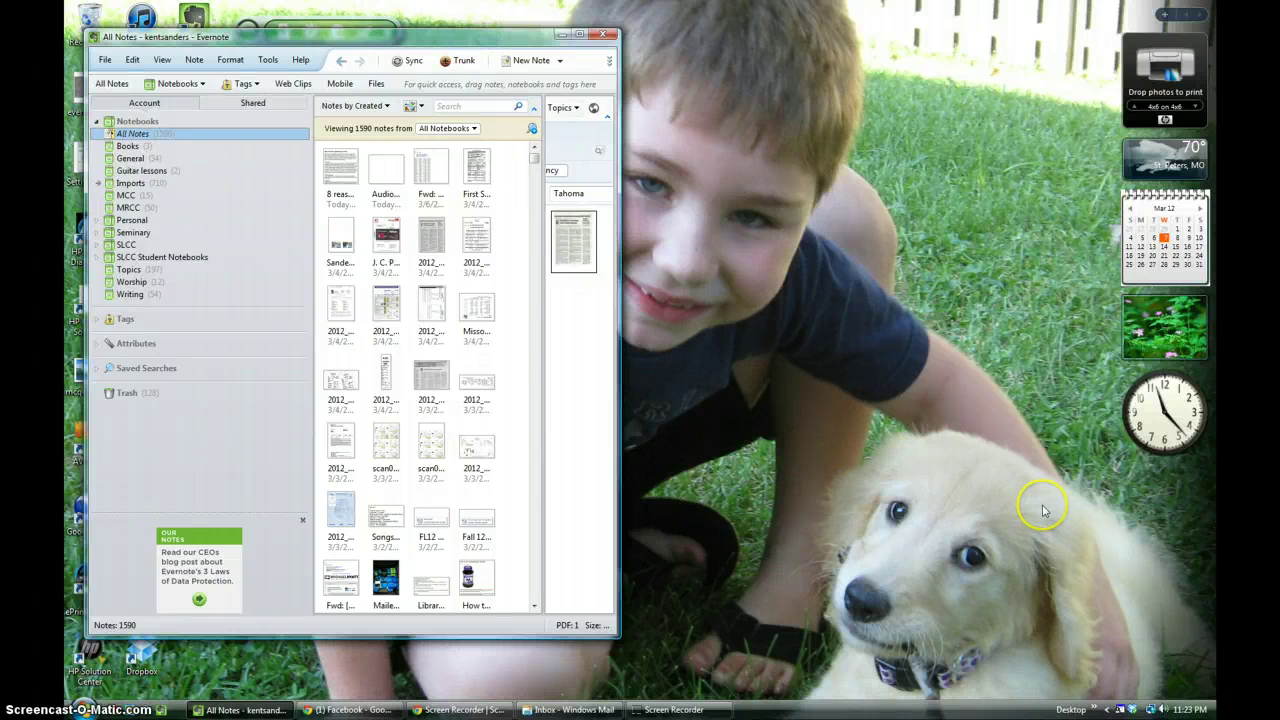
# Open the Dropbox folder from the system tray and position its window beside Evernote
pyautogui.click(1136, 710)
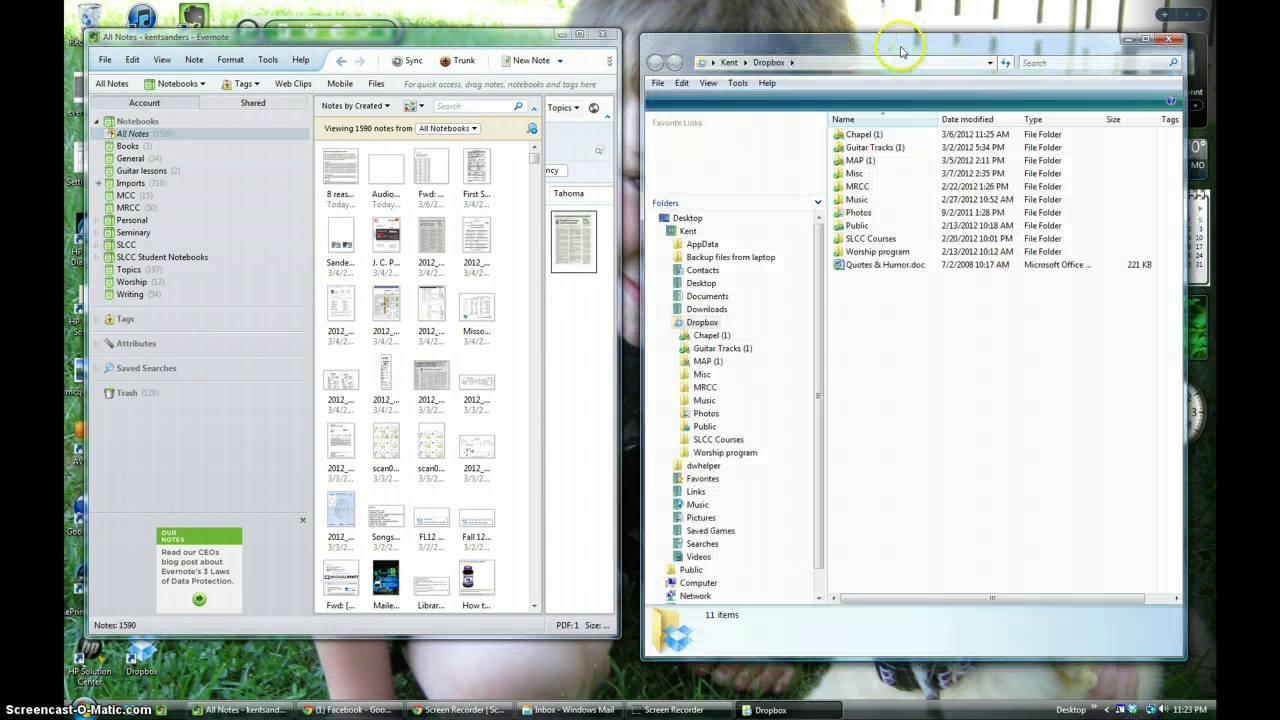
pyautogui.moveTo(907, 52); pyautogui.dragTo(904, 49)
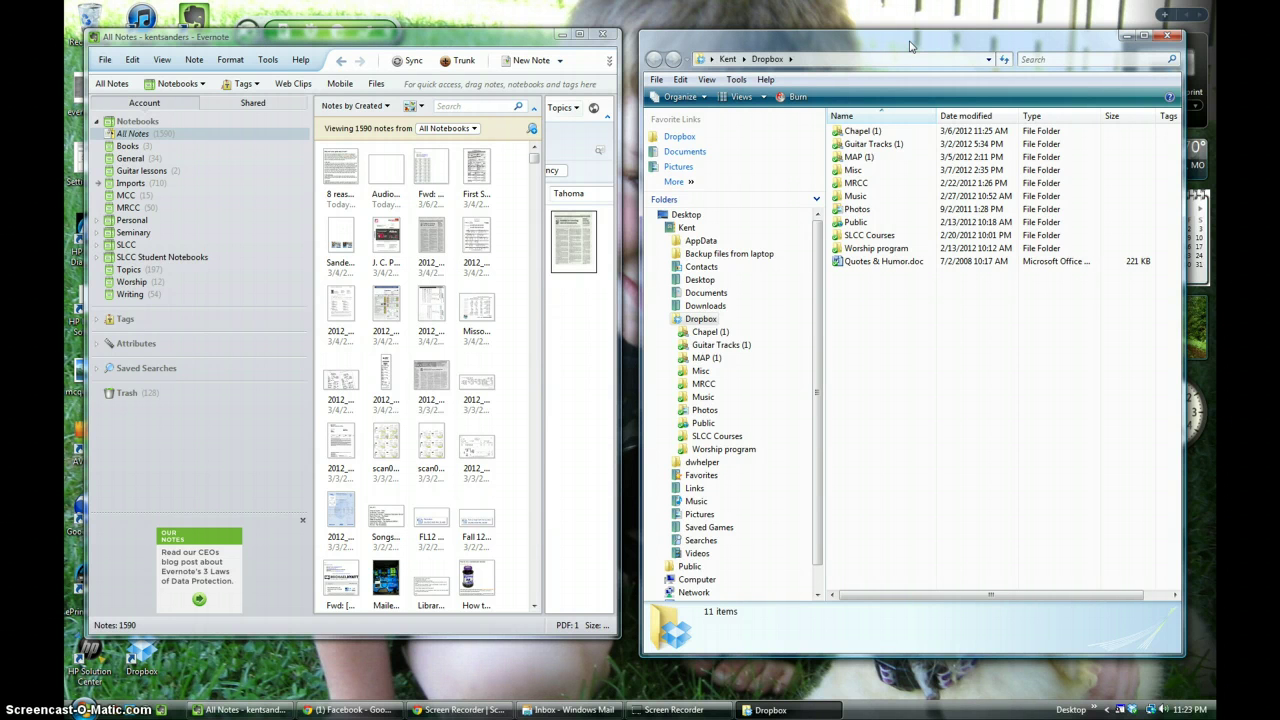
pyautogui.moveTo(910, 45); pyautogui.dragTo(908, 42)
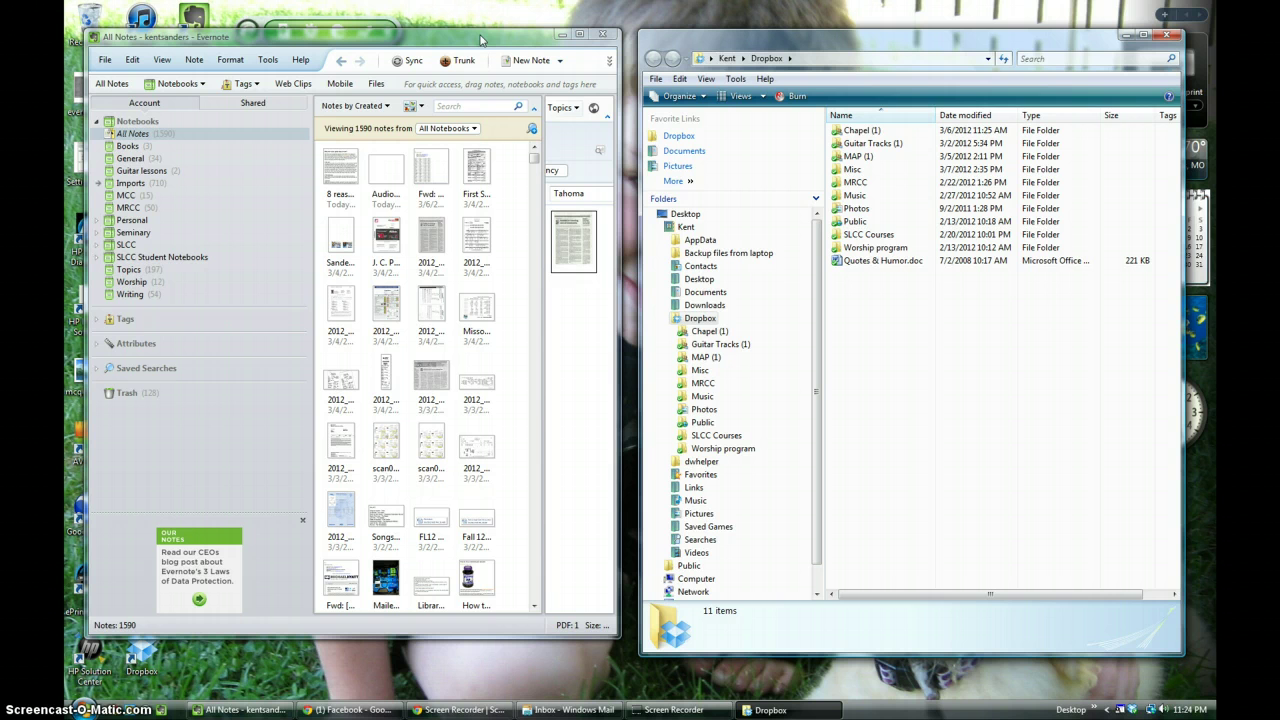
pyautogui.click(958, 394)
pyautogui.click(927, 389)
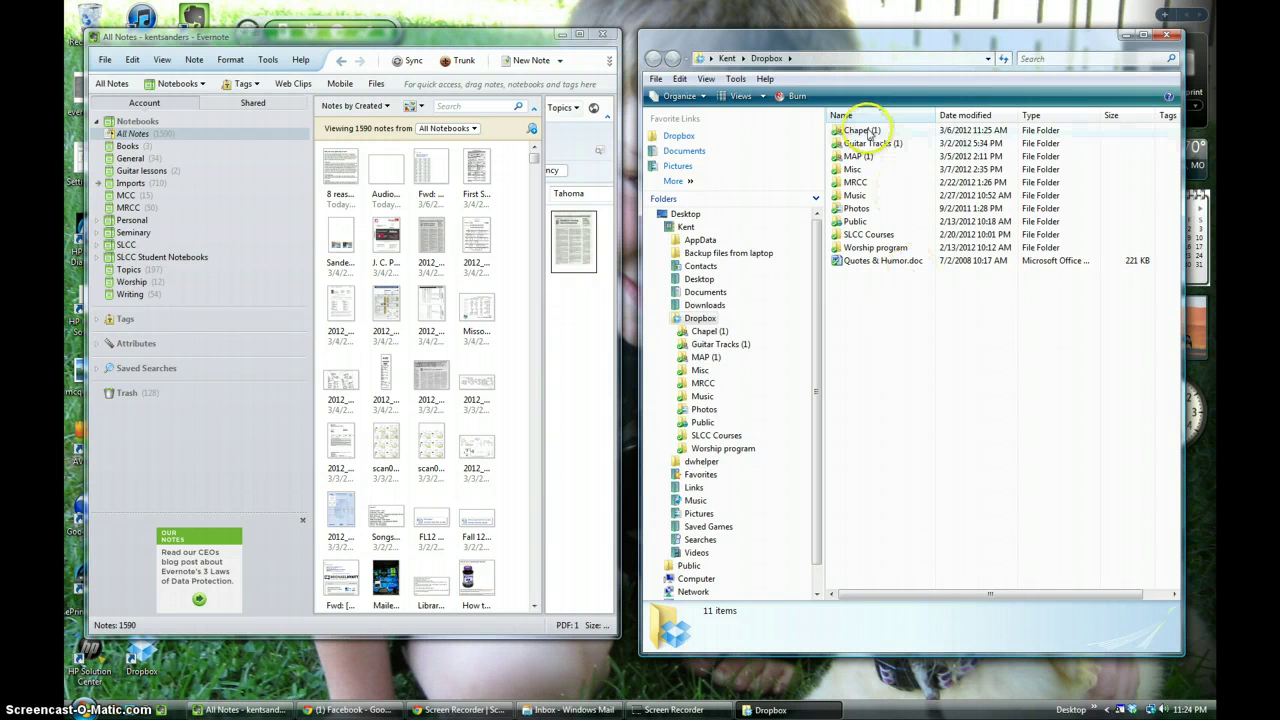
pyautogui.moveTo(863, 136)
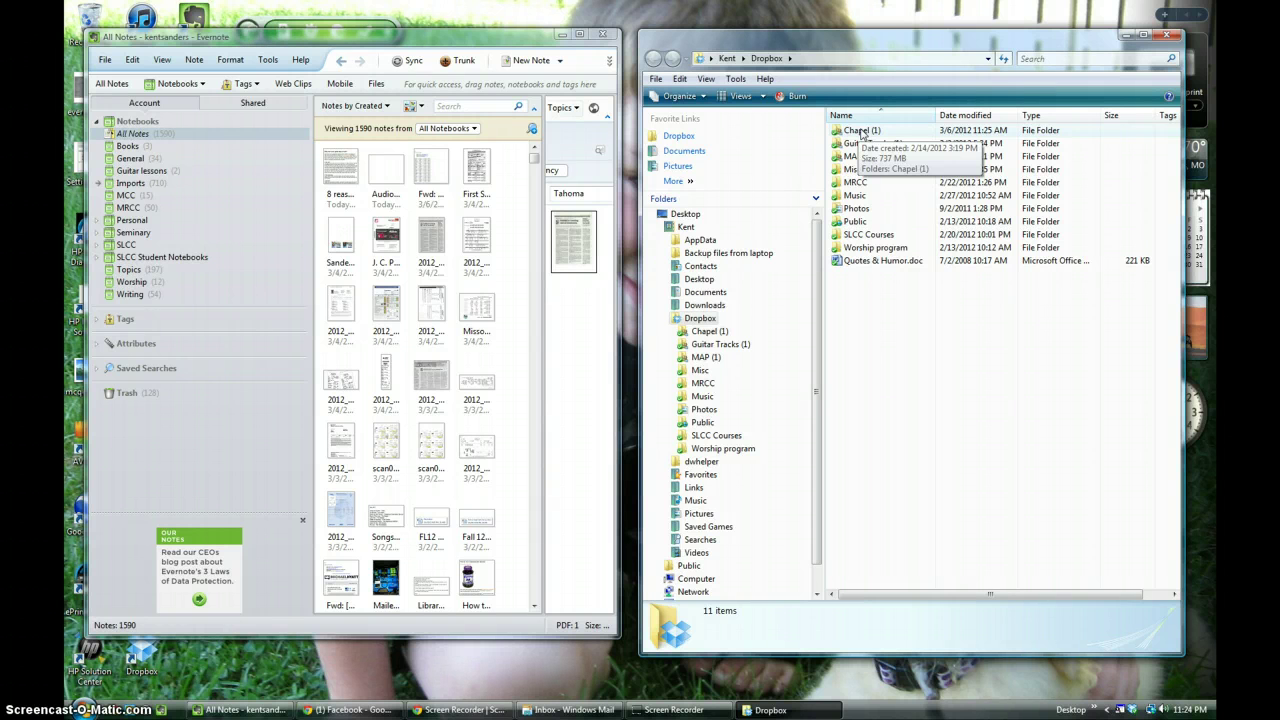
pyautogui.doubleClick(862, 132)
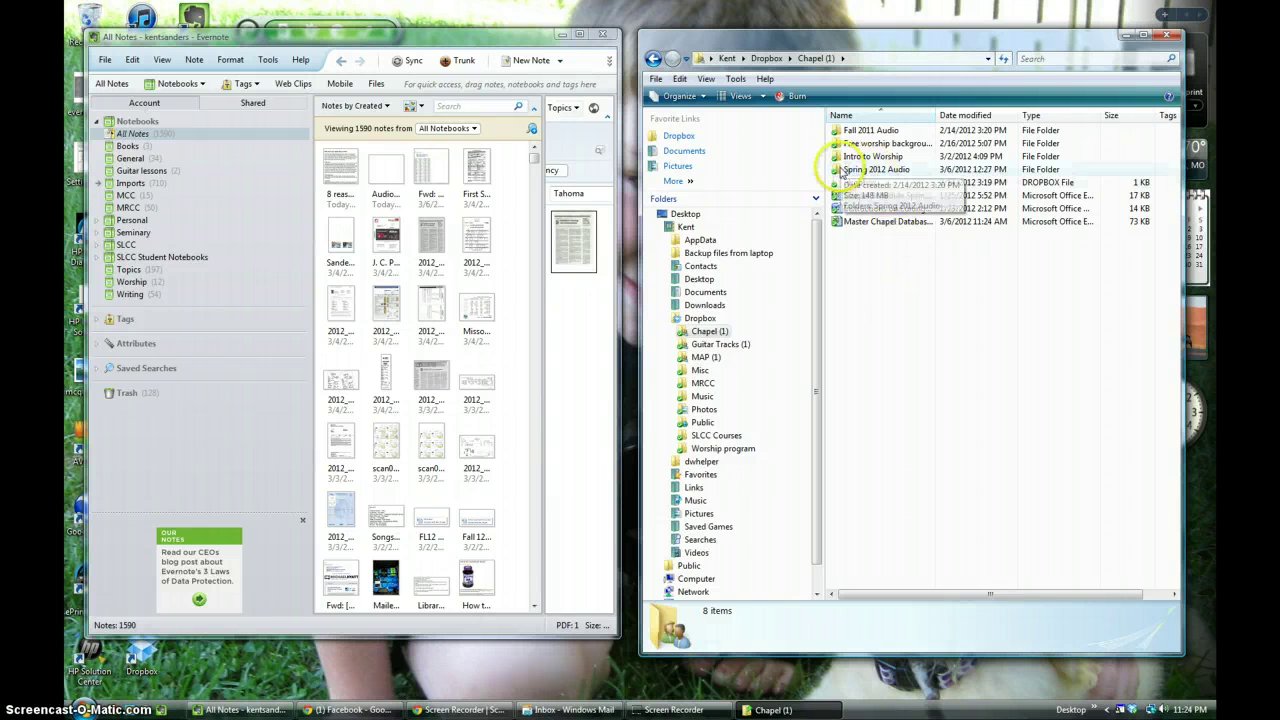
pyautogui.doubleClick(875, 169)
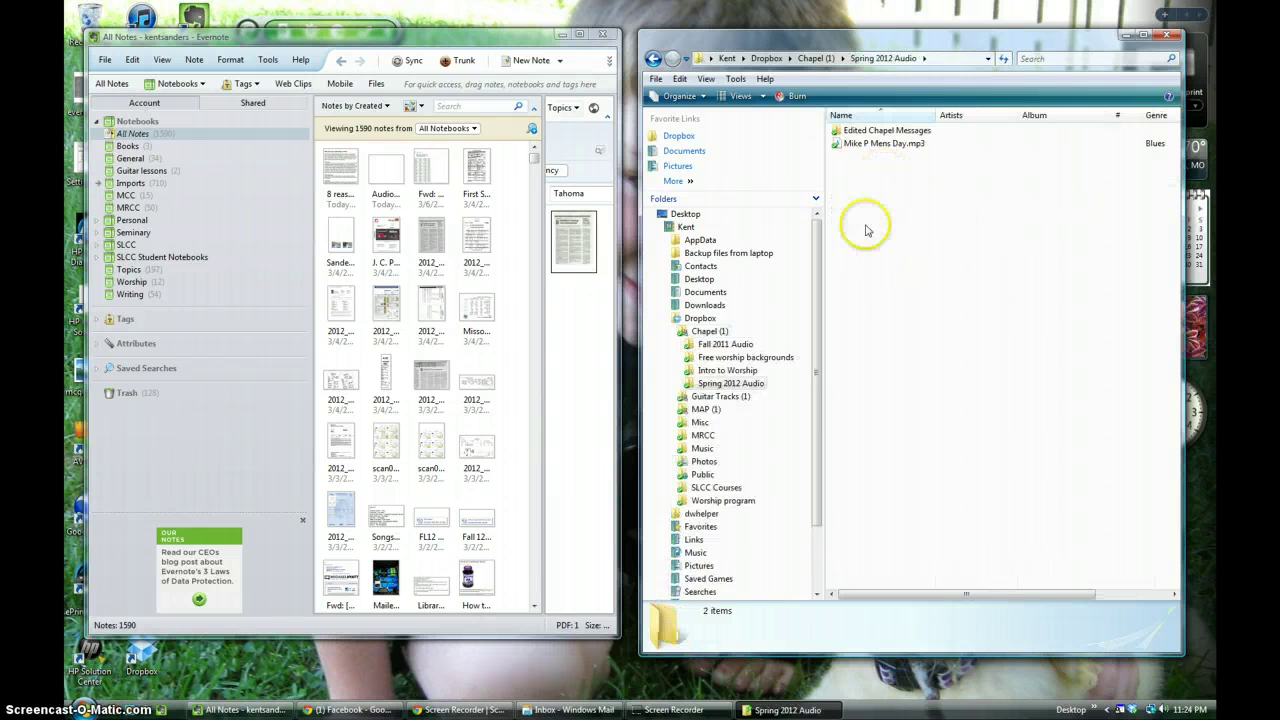
pyautogui.doubleClick(875, 132)
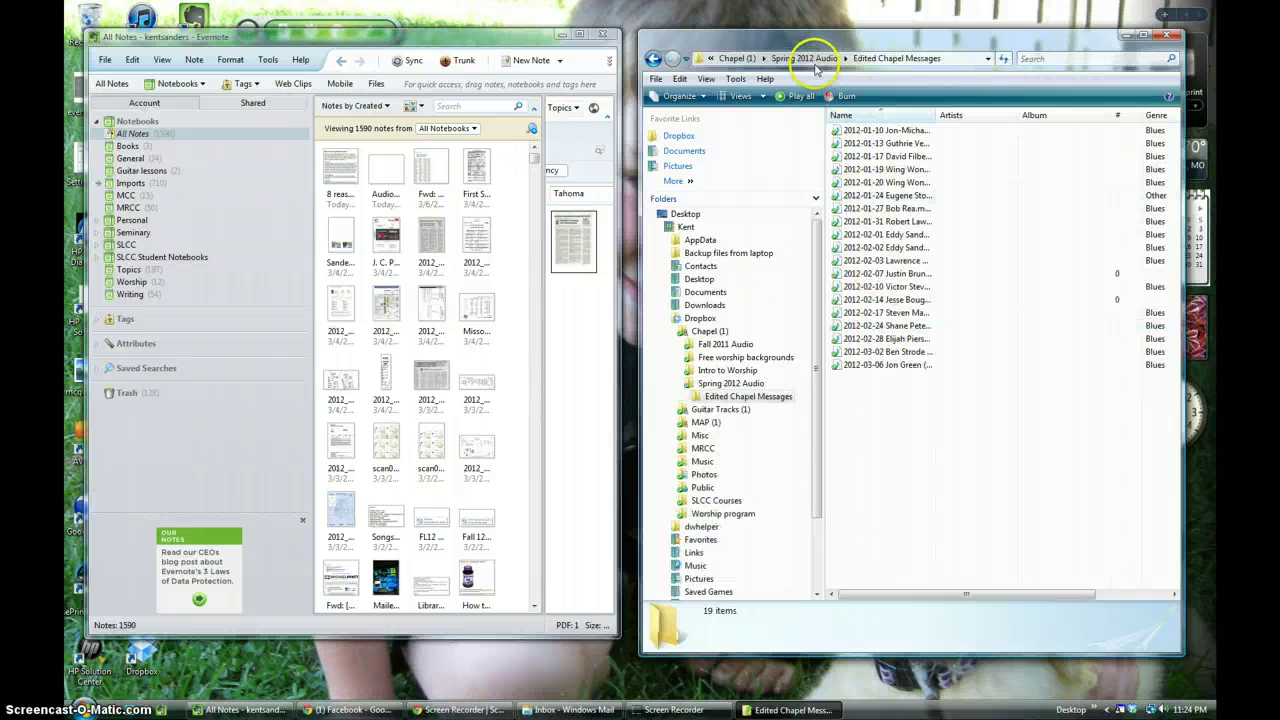
pyautogui.click(808, 58)
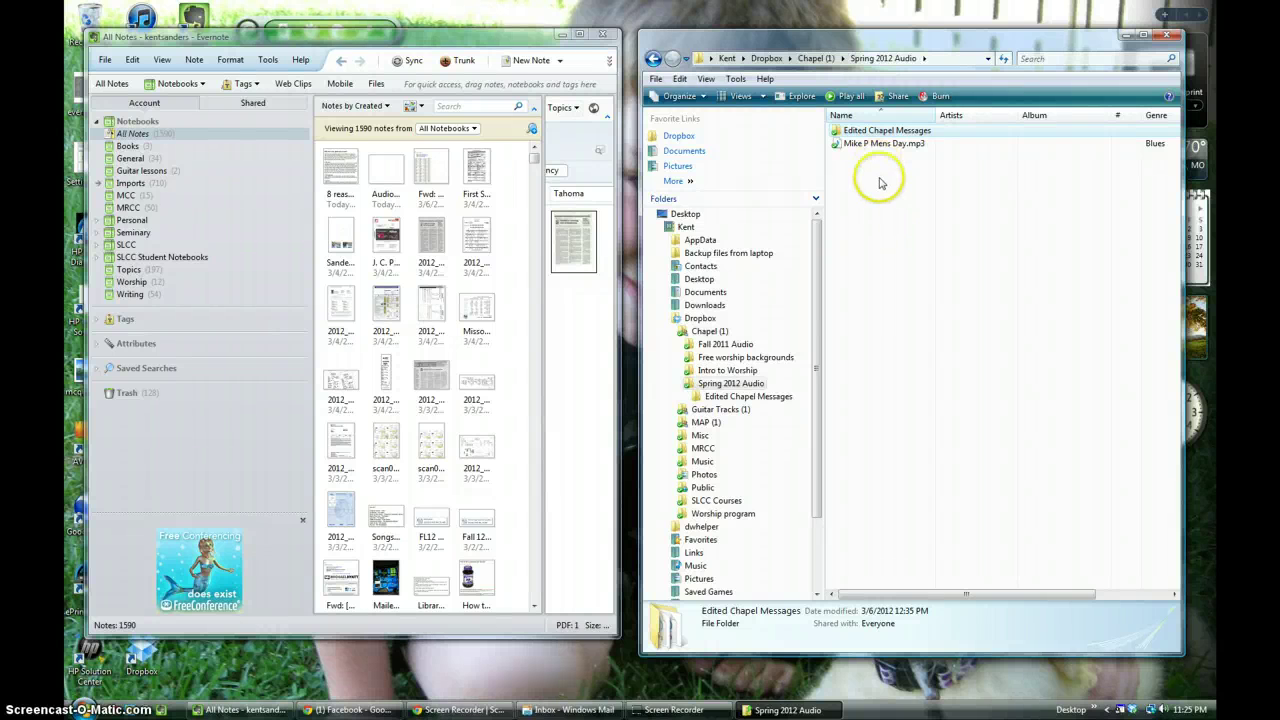
pyautogui.click(818, 59)
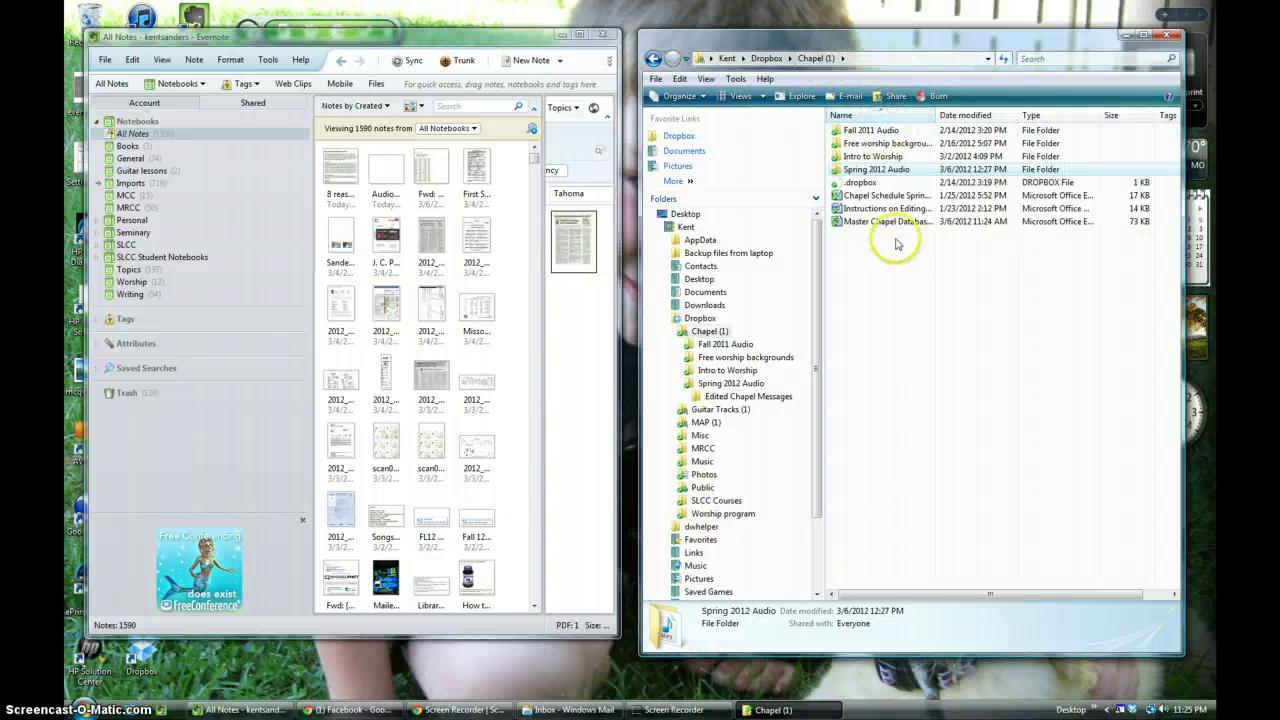
pyautogui.click(775, 59)
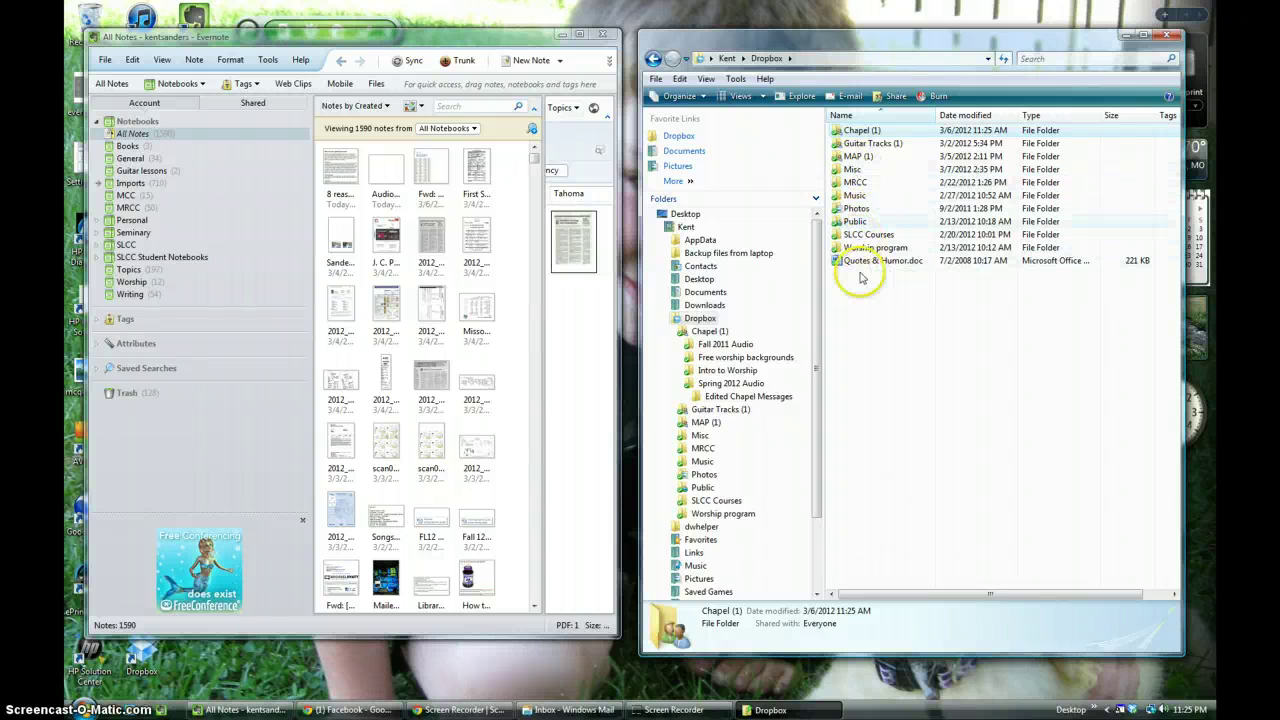
pyautogui.doubleClick(858, 236)
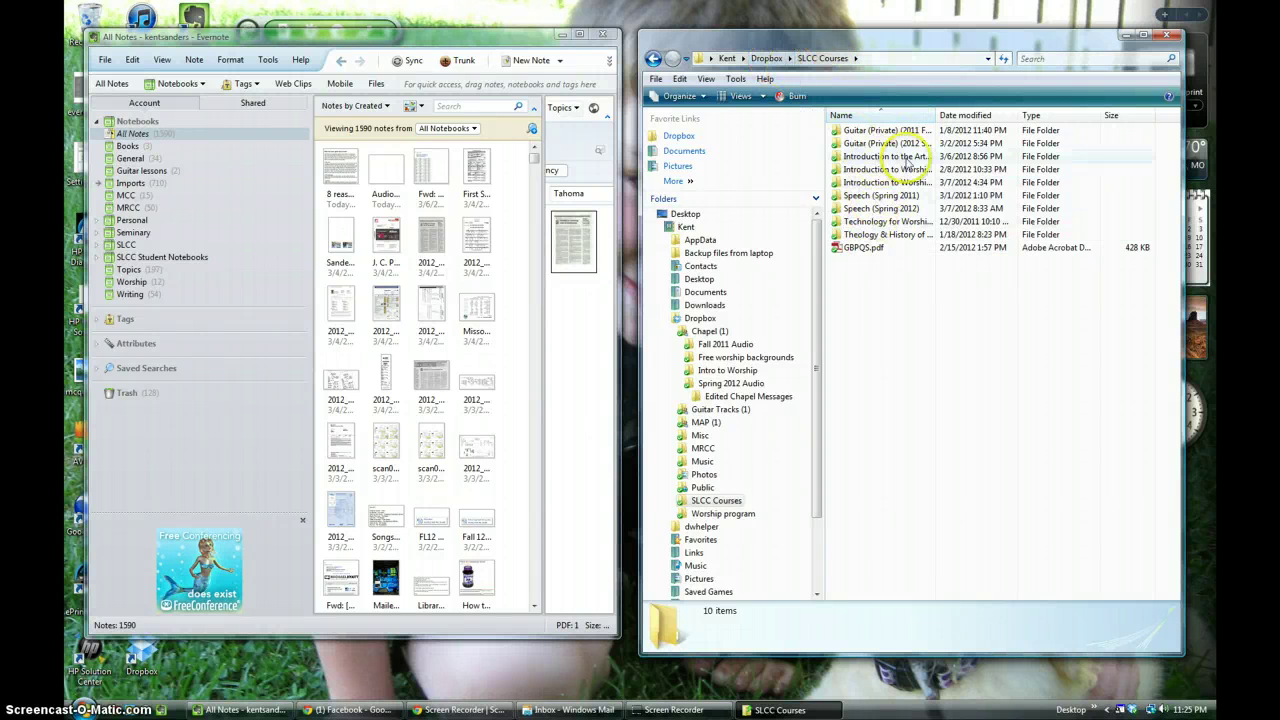
pyautogui.click(767, 58)
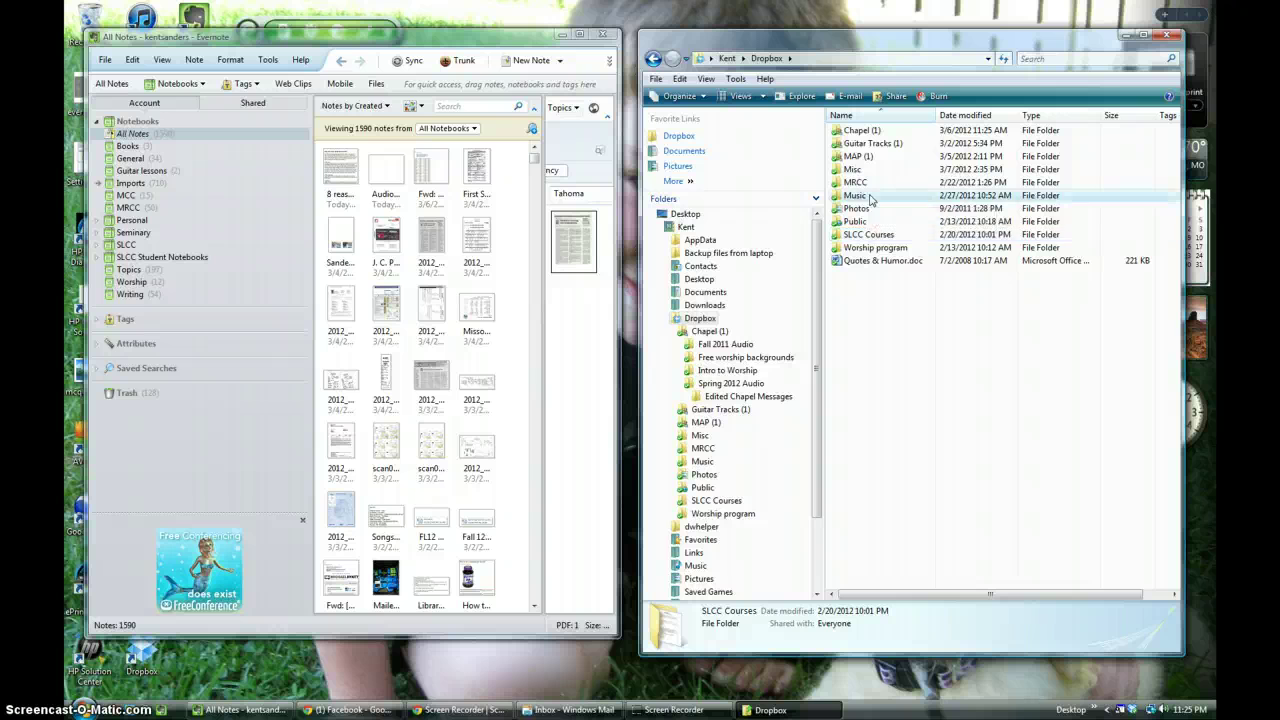
pyautogui.doubleClick(870, 197)
pyautogui.scroll(-5, 935, 333)
pyautogui.scroll(-5, 1181, 218)
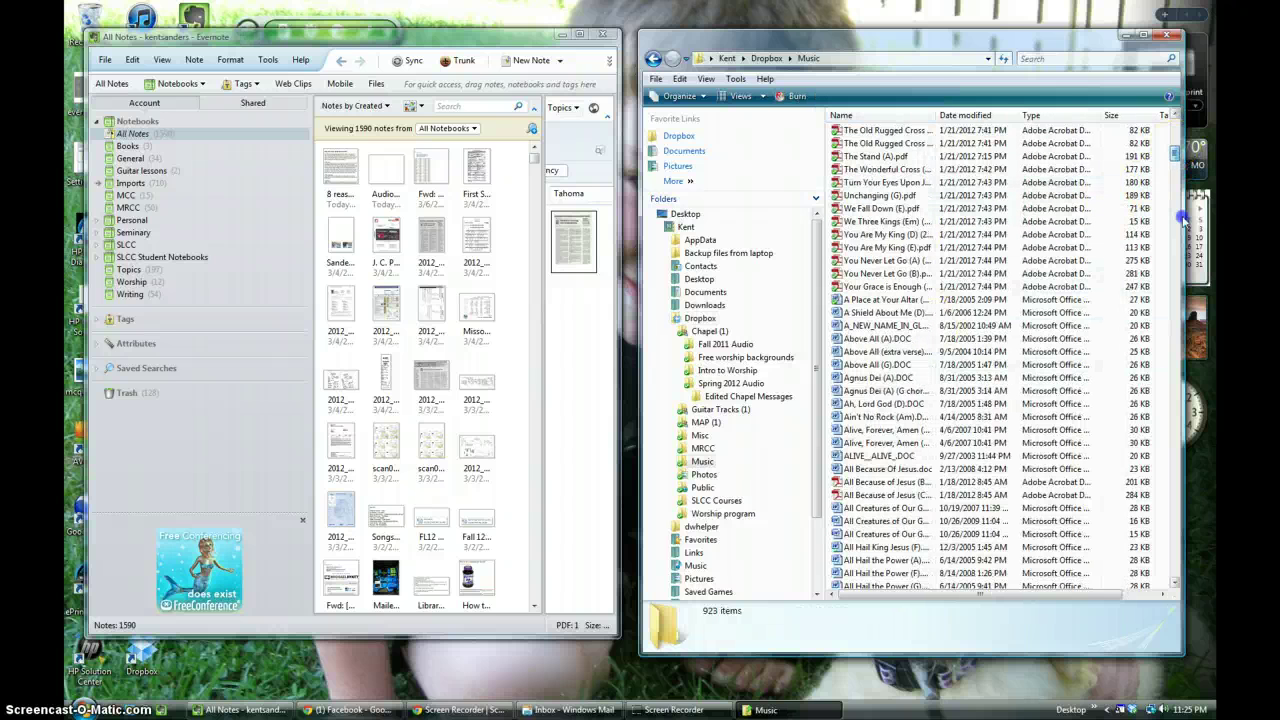
pyautogui.scroll(-10, 1181, 238)
pyautogui.scroll(-20, 1176, 295)
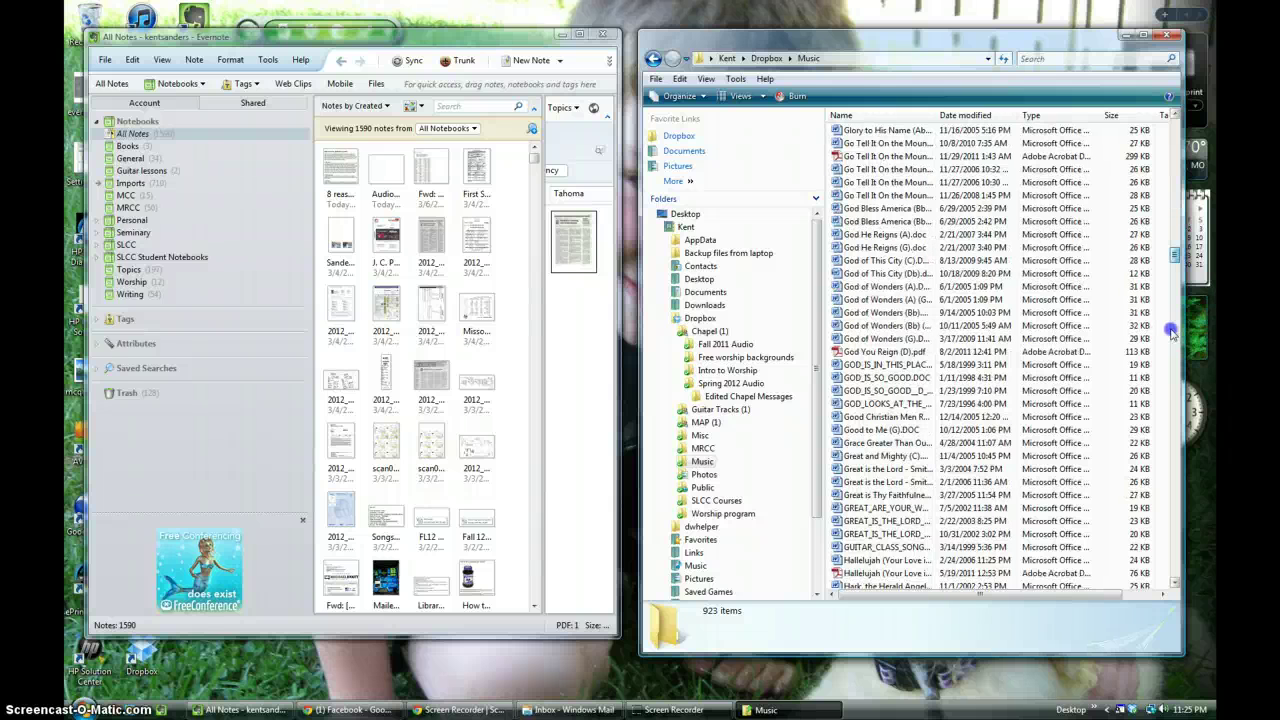
pyautogui.moveTo(1170, 333); pyautogui.dragTo(1159, 118)
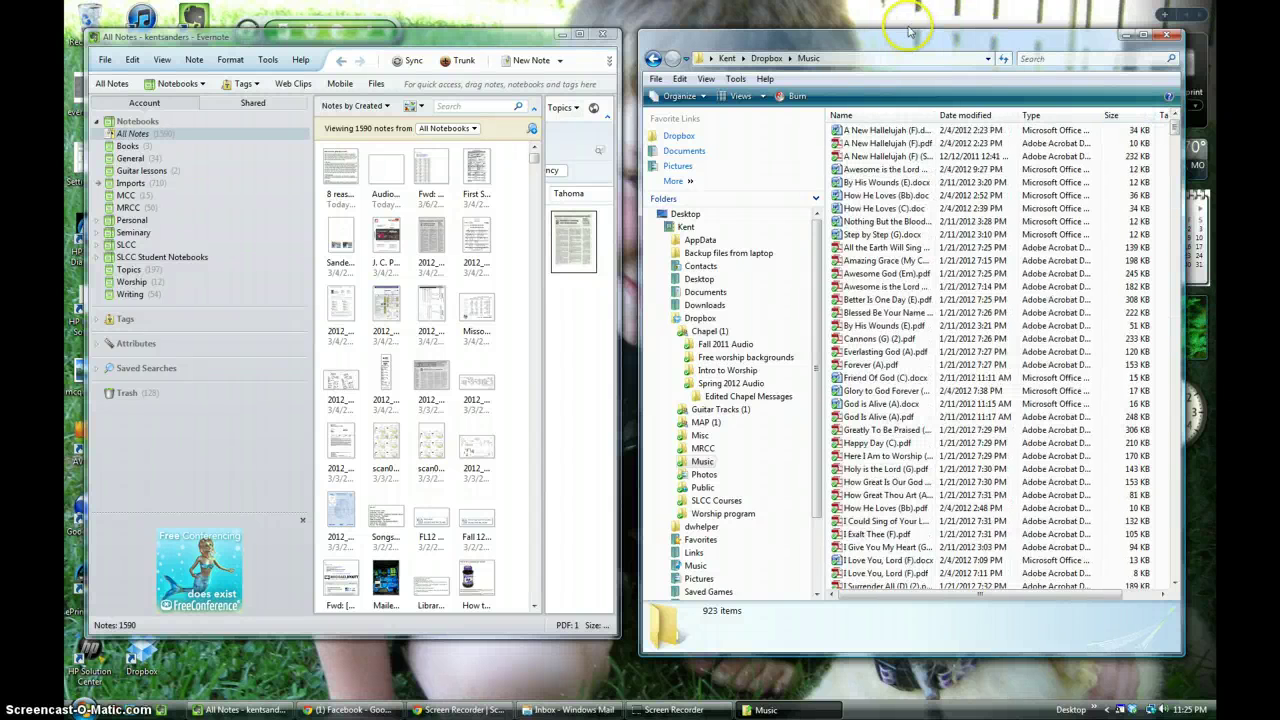
pyautogui.click(767, 58)
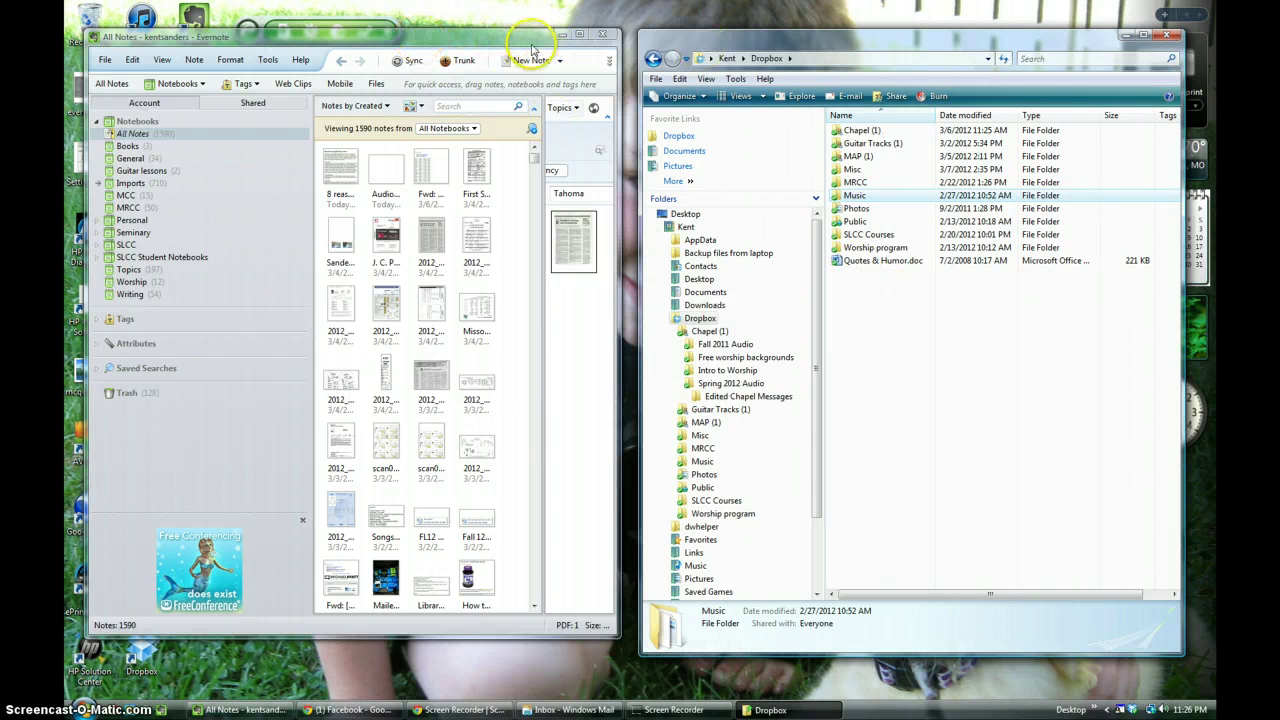
pyautogui.click(1163, 37)
pyautogui.click(581, 35)
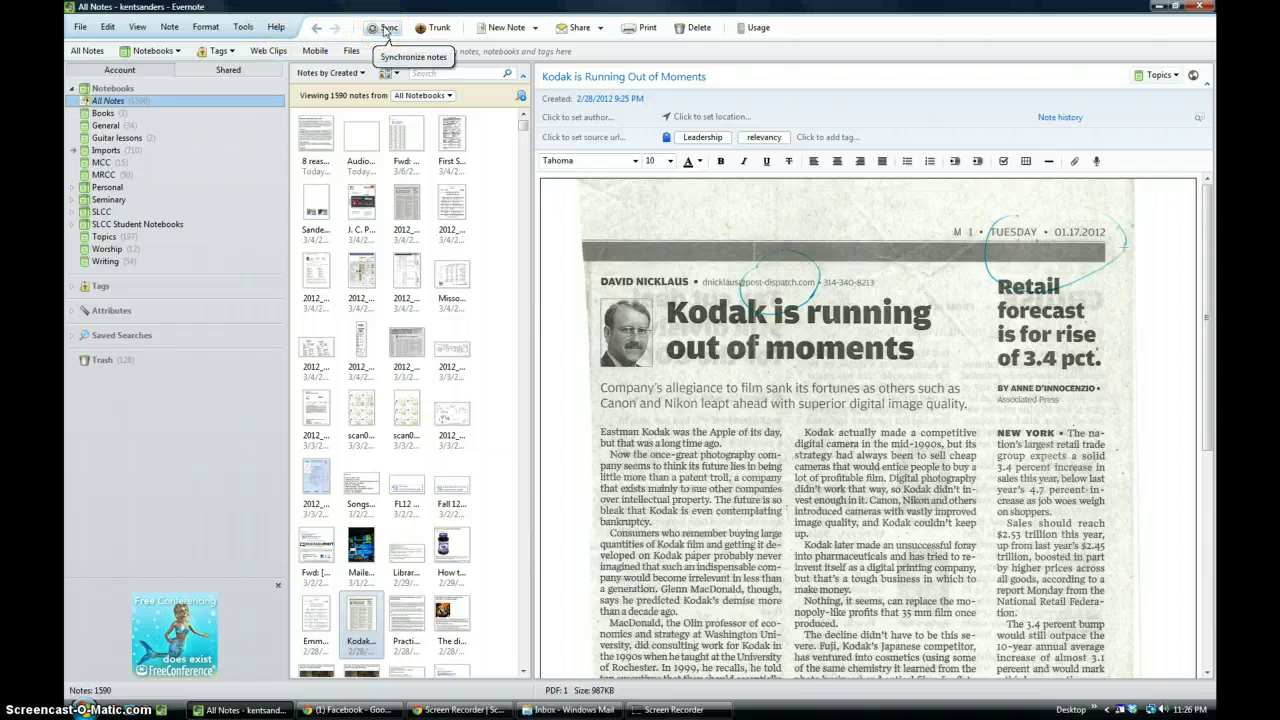
pyautogui.click(388, 28)
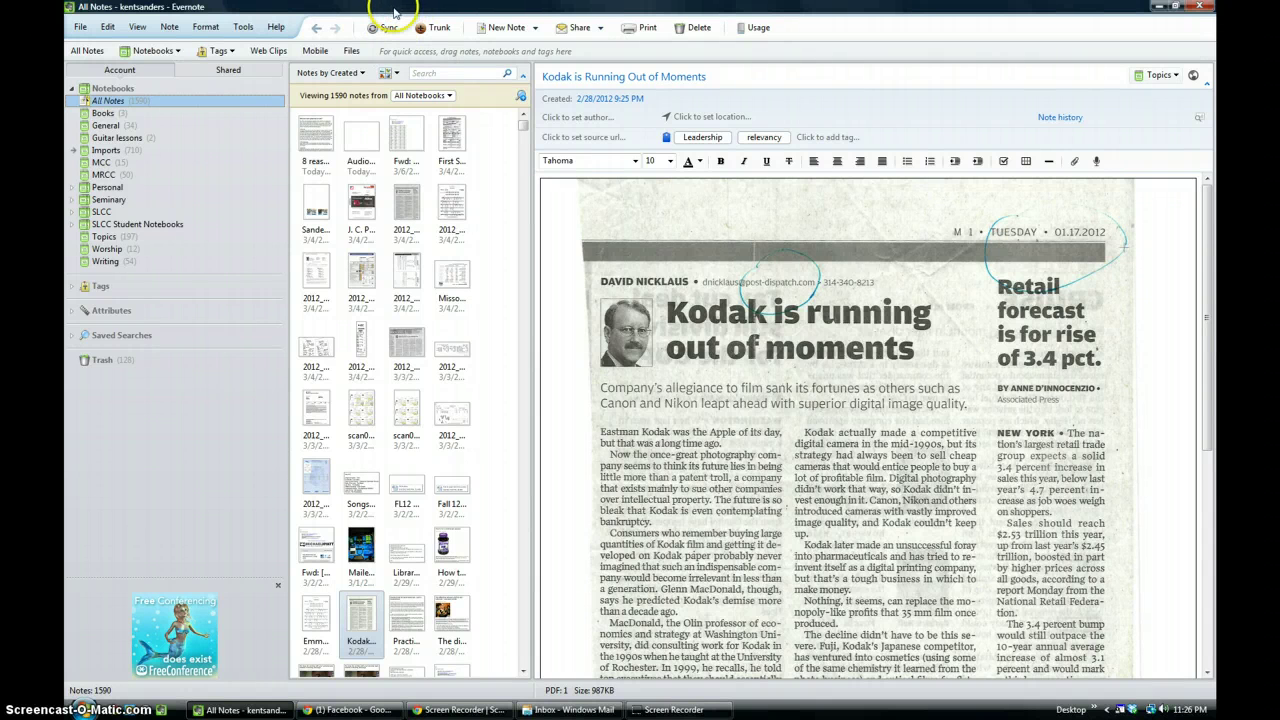
pyautogui.click(600, 28)
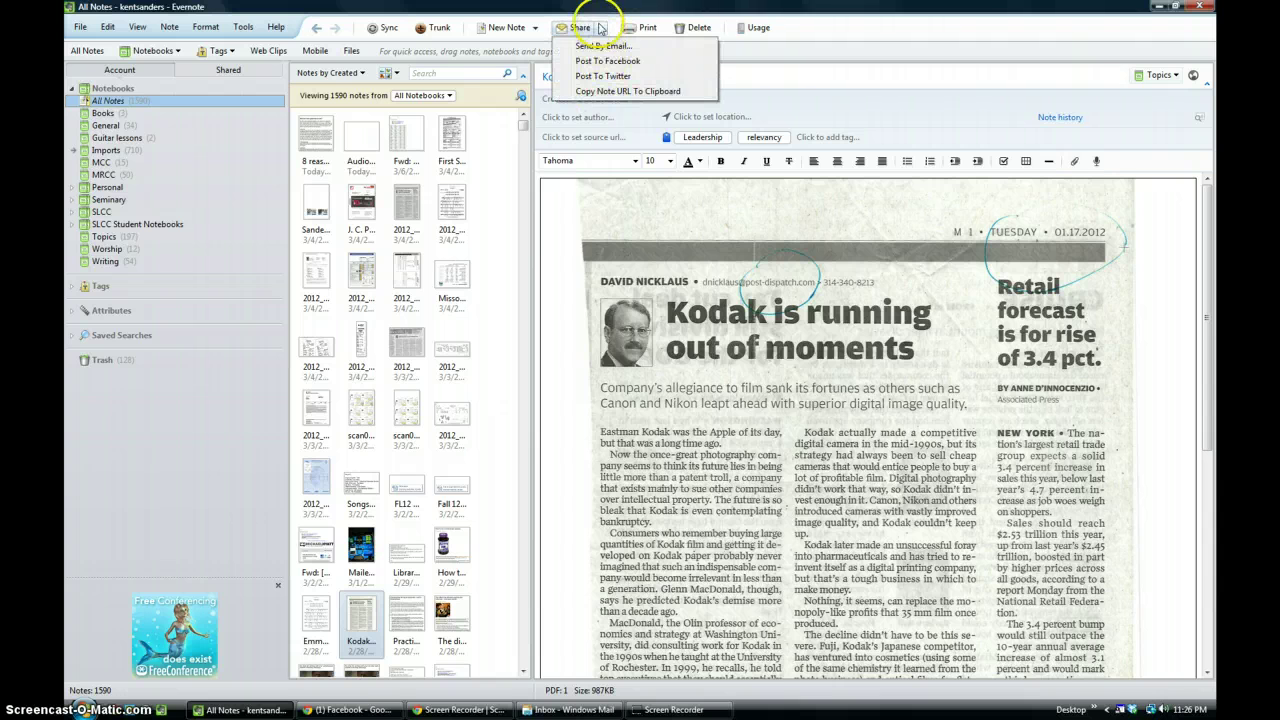
pyautogui.click(757, 28)
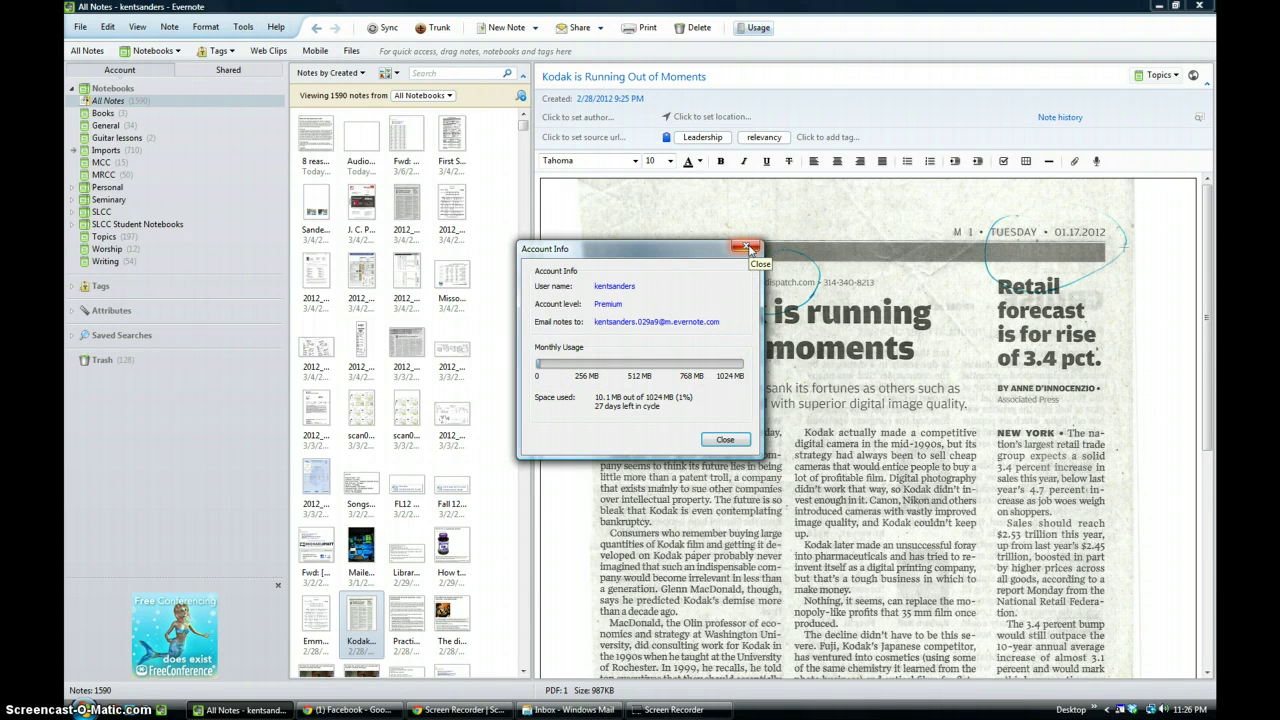
pyautogui.click(748, 247)
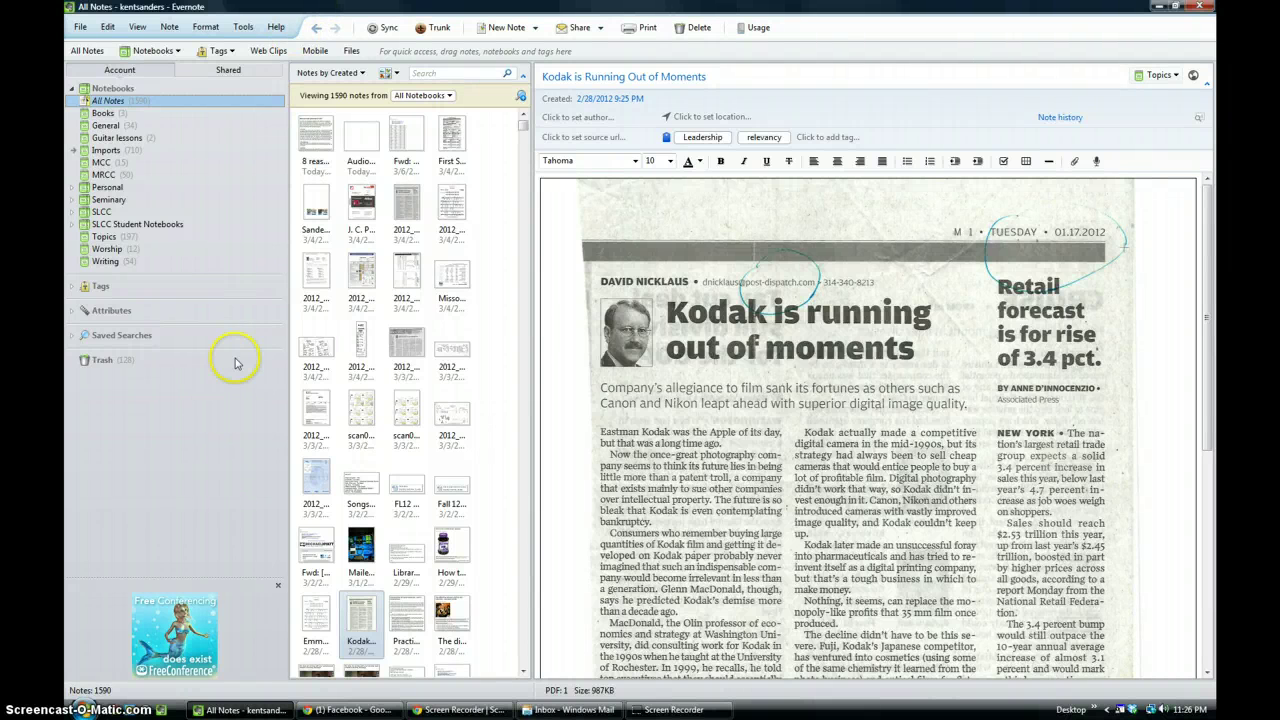
# Narrow the notebook sidebar and expand the Personal stack to list Family, Finances and Health
pyautogui.moveTo(286, 245); pyautogui.dragTo(251, 258)
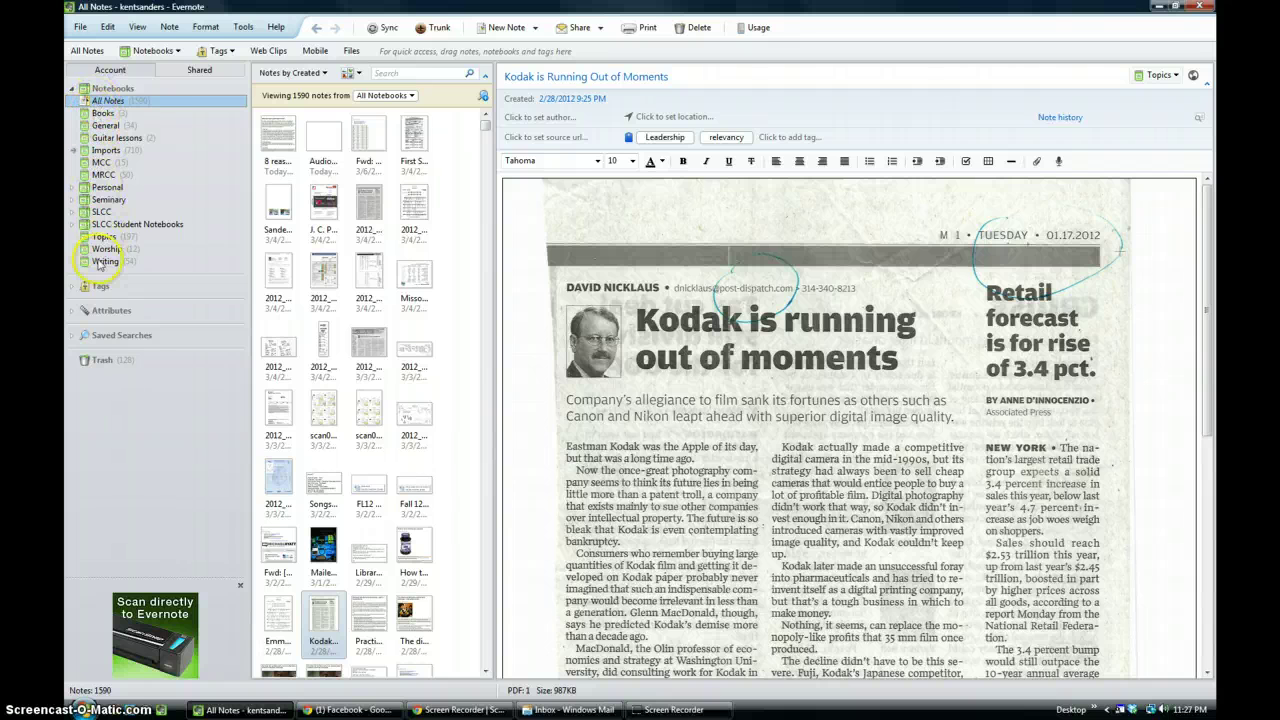
pyautogui.click(73, 187)
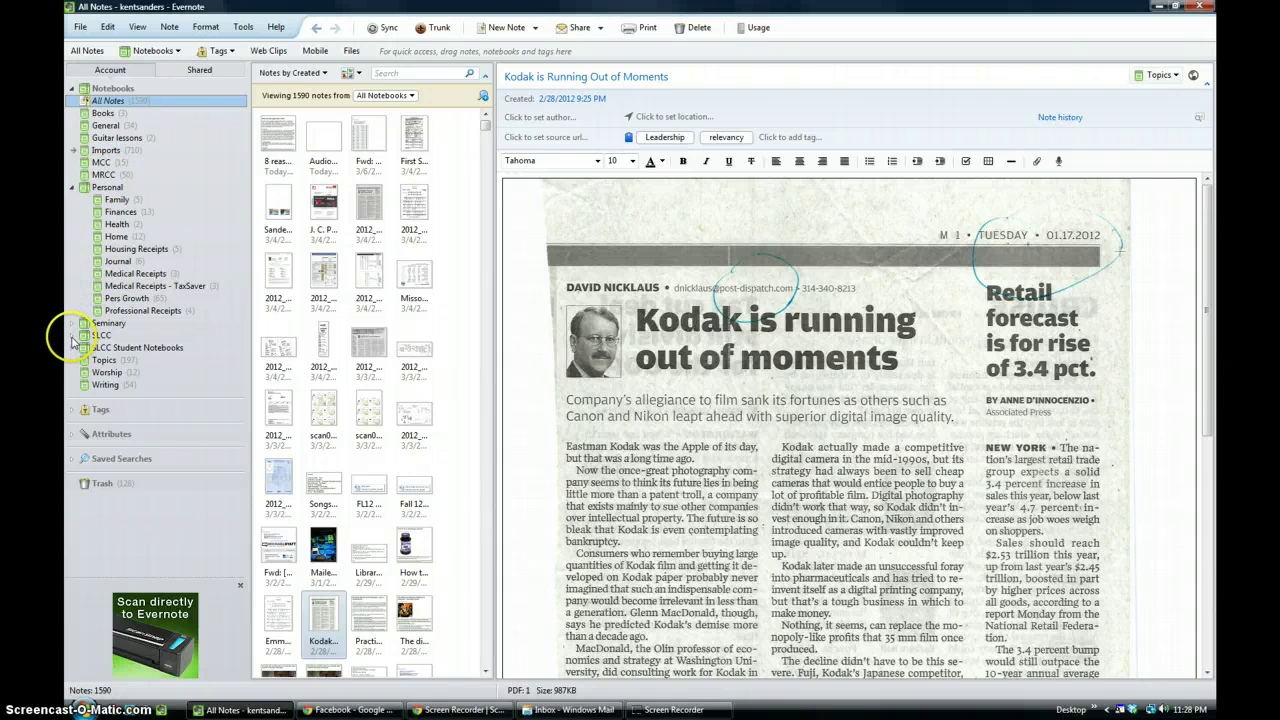
# Expand the SLCC stack and scroll through its notebooks from Academics to Worship Program
pyautogui.click(72, 336)
pyautogui.scroll(-3, 145, 357)
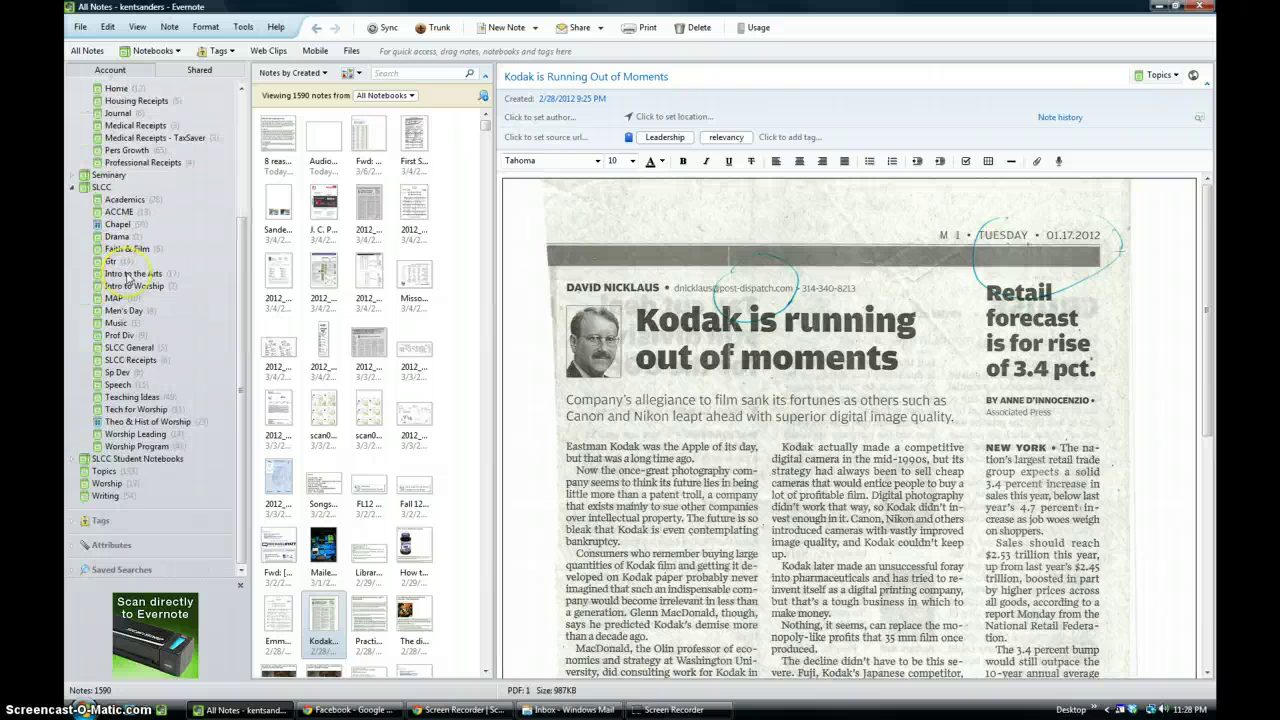
pyautogui.scroll(-1, 127, 278)
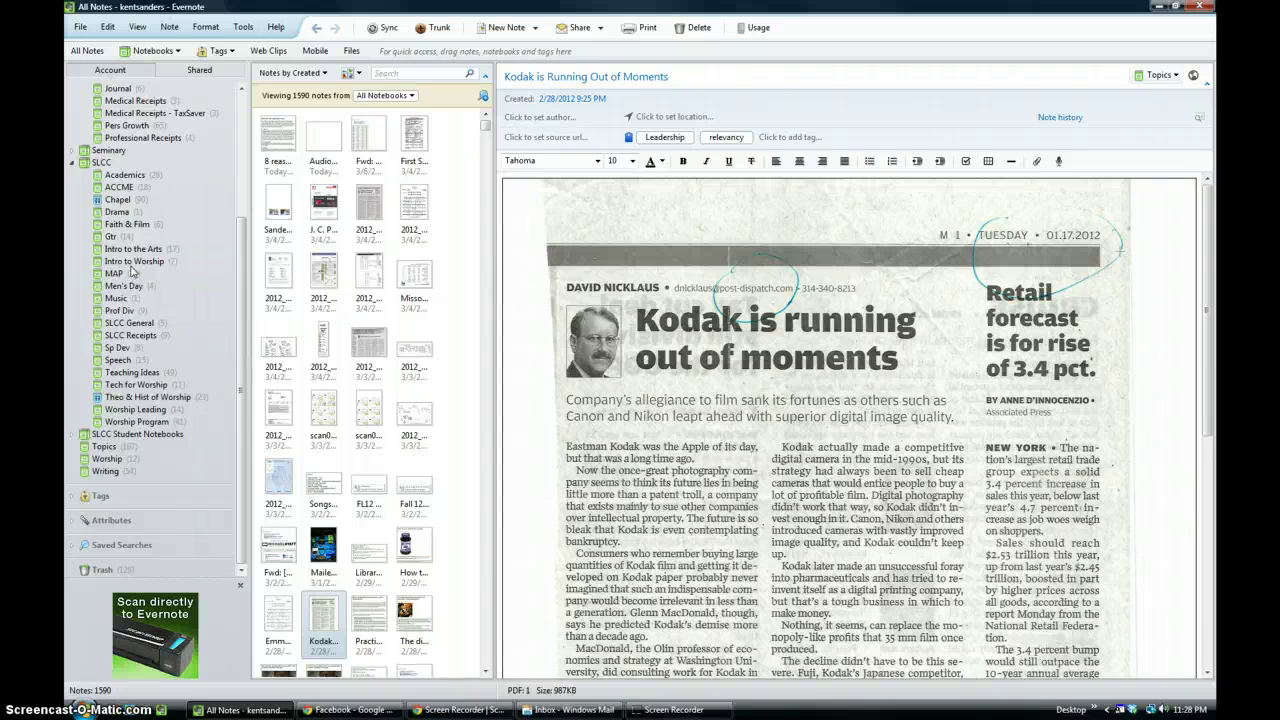
# Collapse the expanded Personal and SLCC stacks in the notebook list
pyautogui.scroll(5, 130, 268)
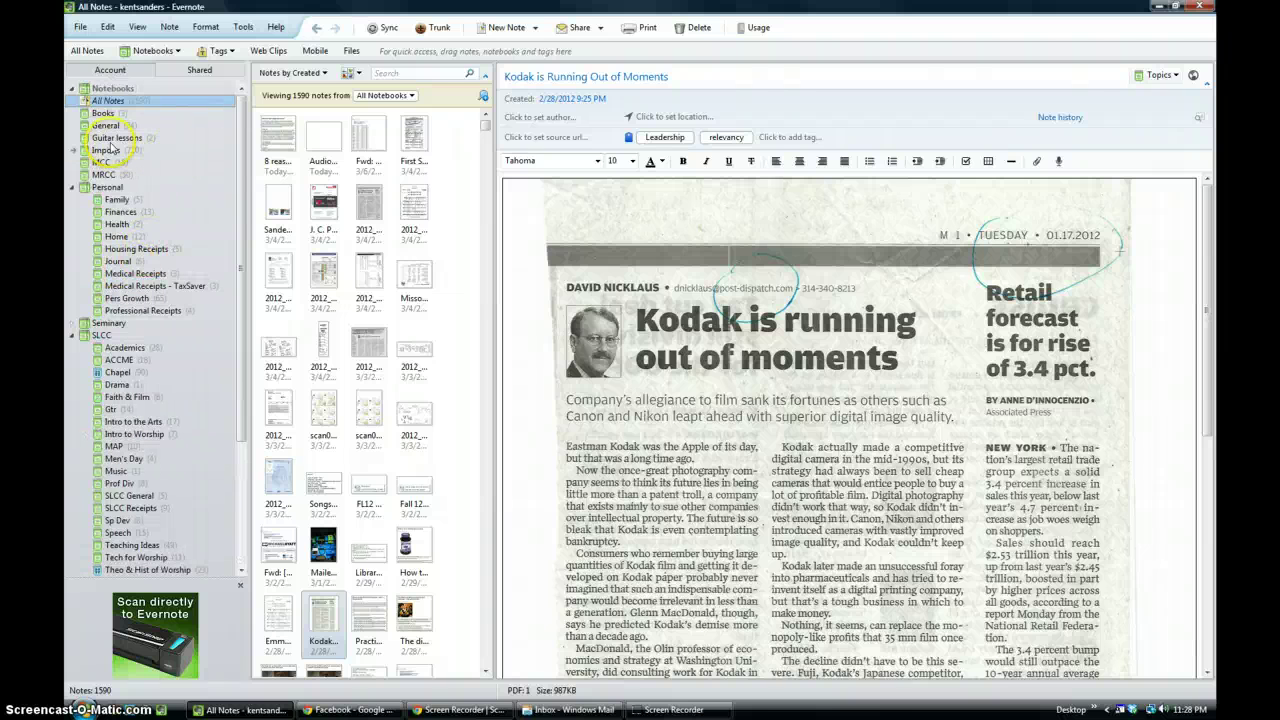
pyautogui.click(72, 187)
pyautogui.click(72, 211)
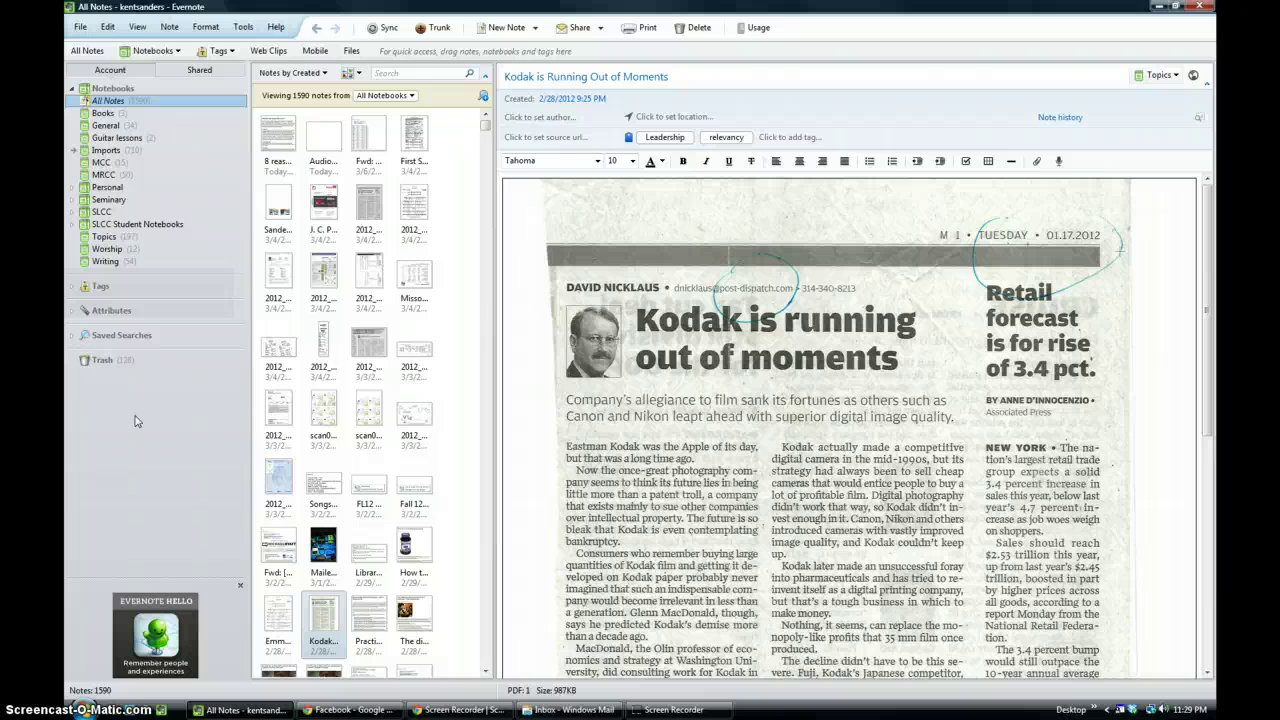
pyautogui.click(137, 421)
# Open the General notebook to list its 34 notes with the Article note shown
pyautogui.click(104, 126)
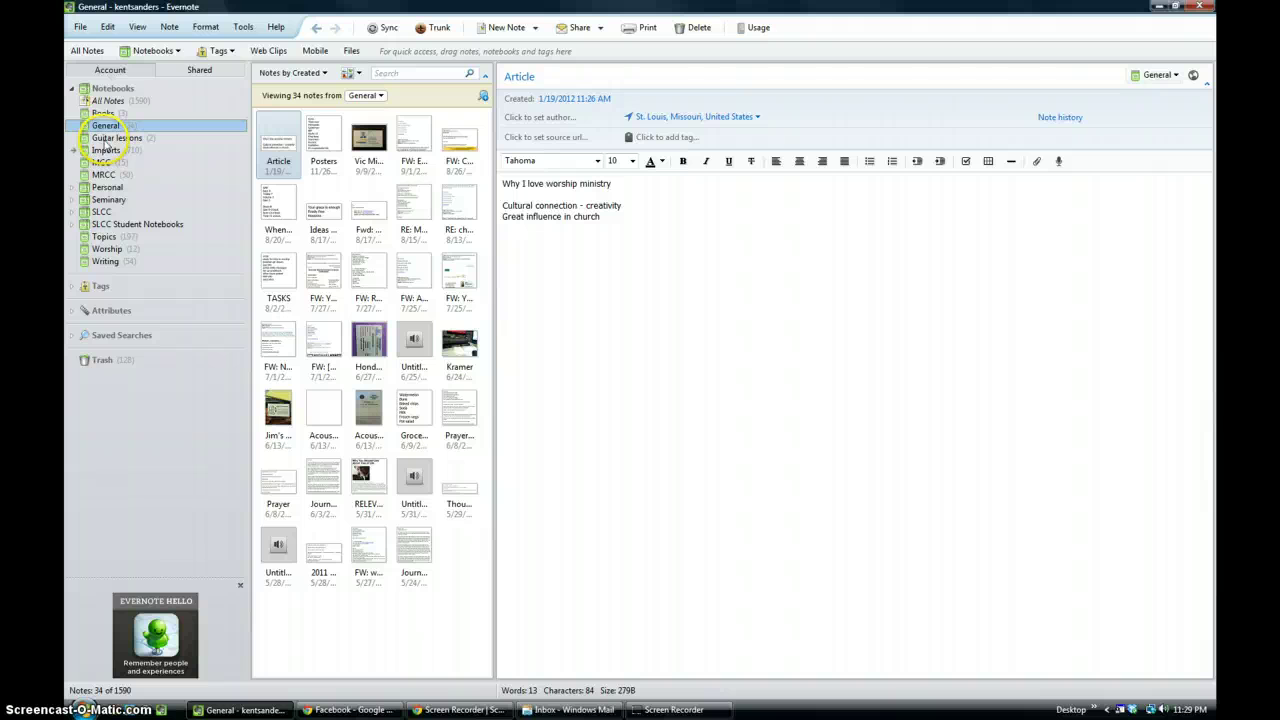
# Switch to the Imports notebook's 710 notes, briefly toggling a stack and scrolling the list
pyautogui.click(104, 151)
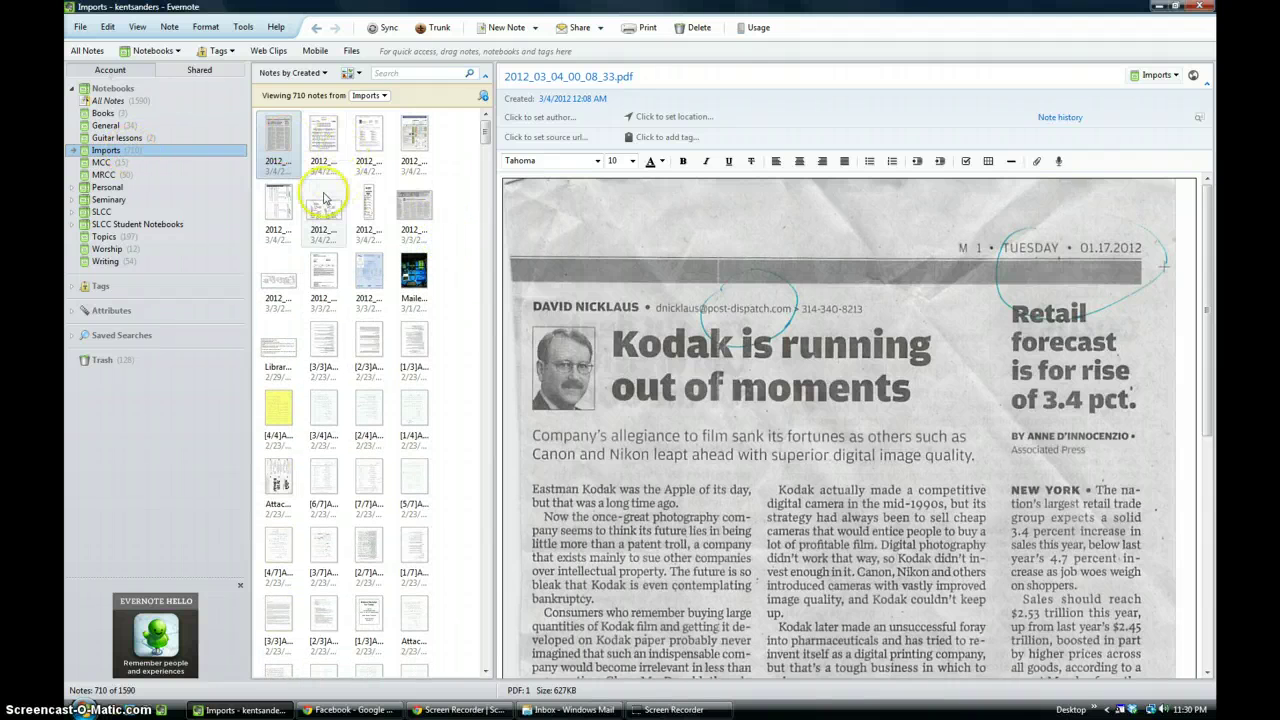
pyautogui.click(73, 193)
pyautogui.click(72, 194)
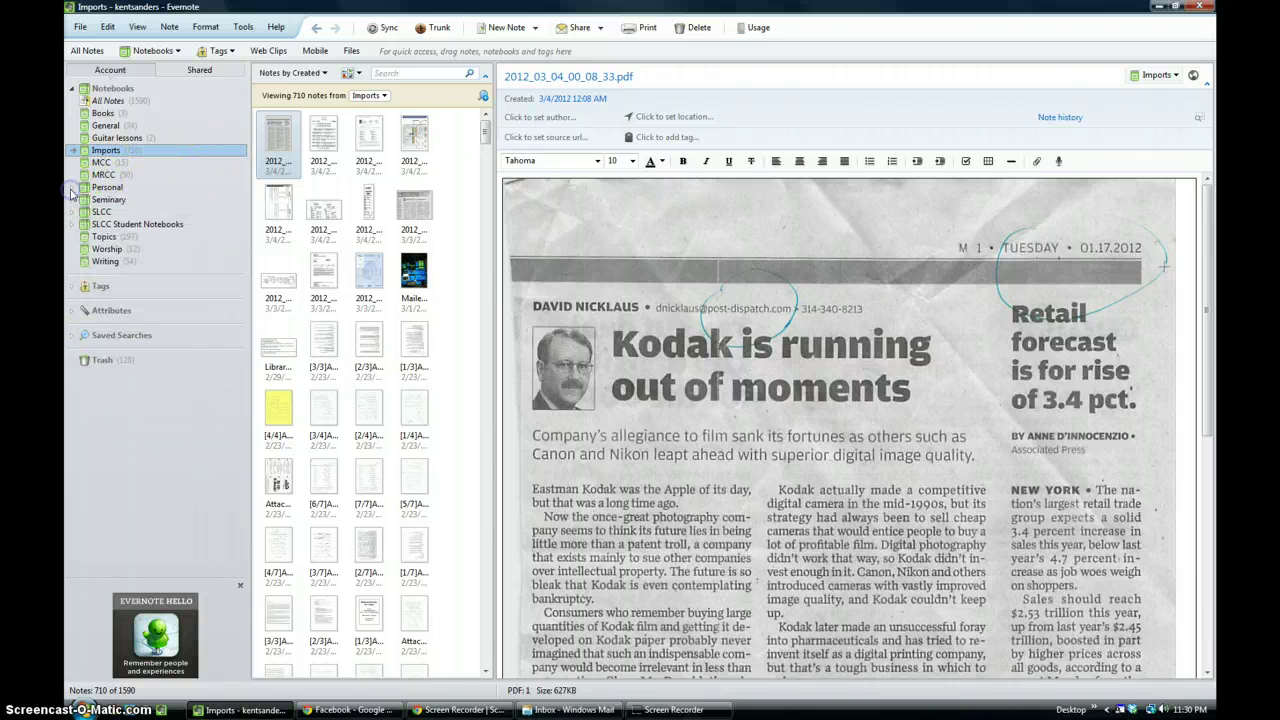
pyautogui.scroll(-3, 428, 337)
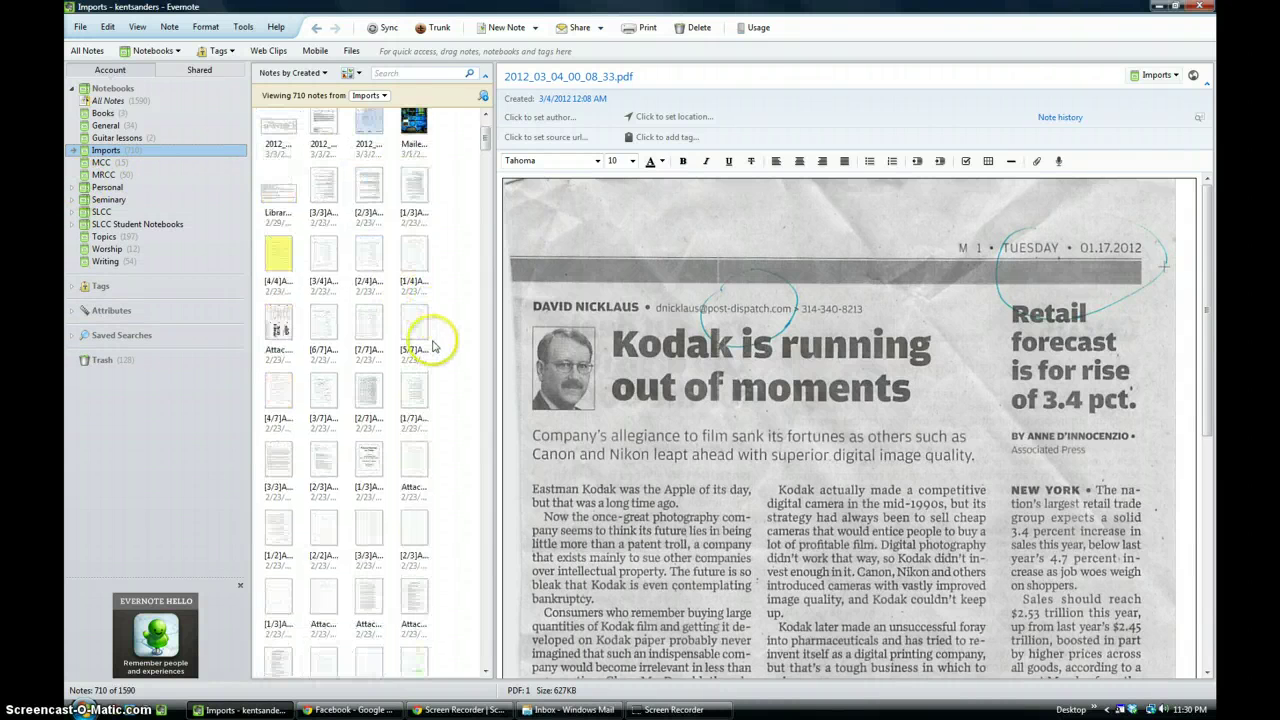
pyautogui.scroll(3, 430, 340)
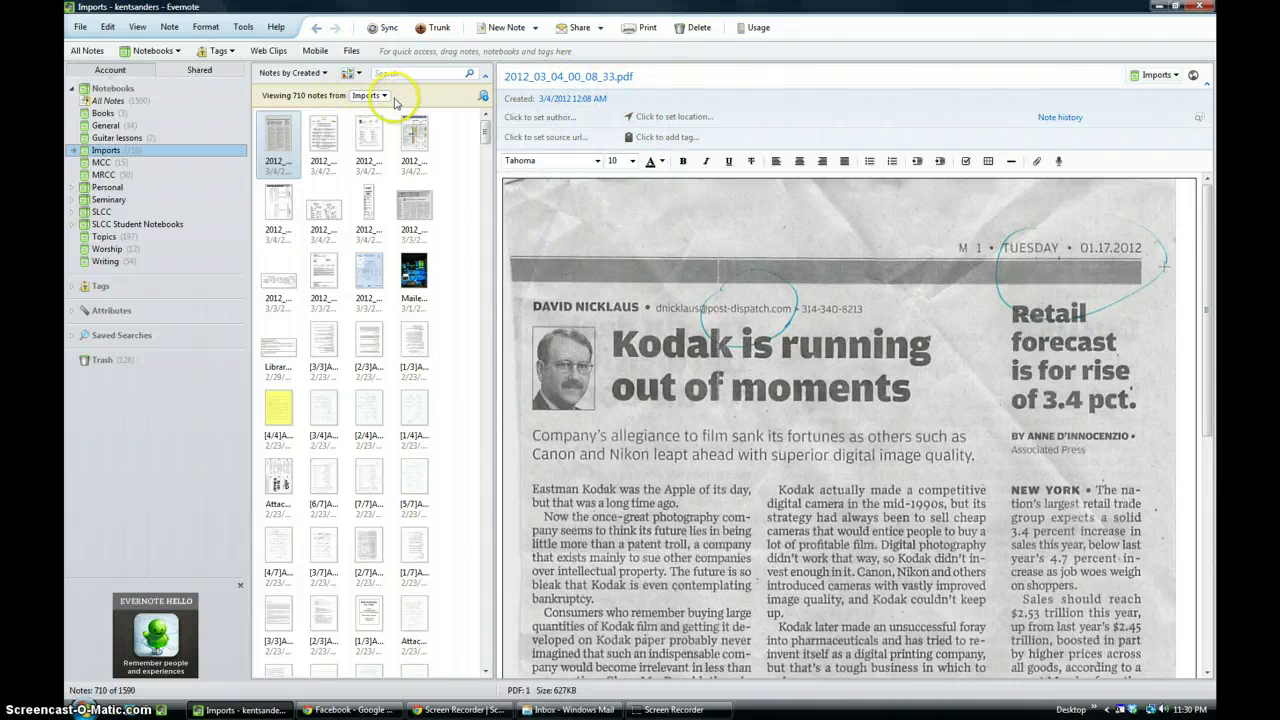
pyautogui.click(72, 187)
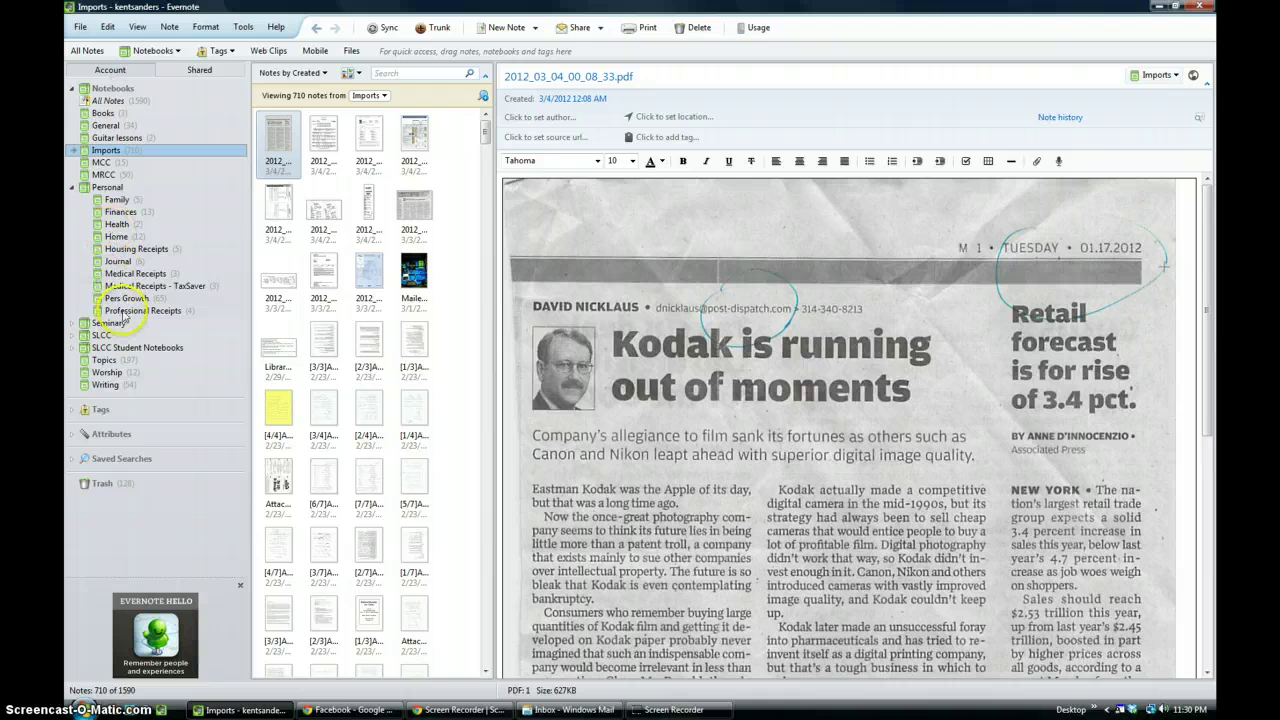
pyautogui.click(72, 187)
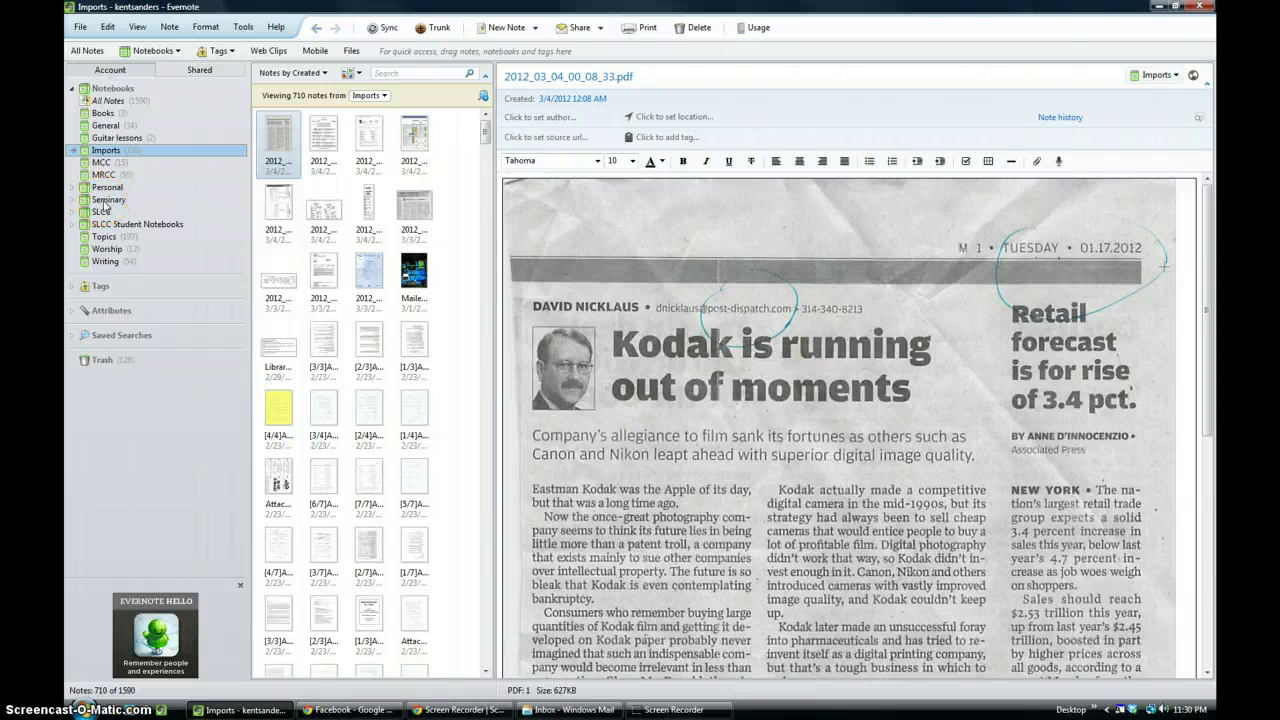
pyautogui.click(66, 204)
pyautogui.click(73, 212)
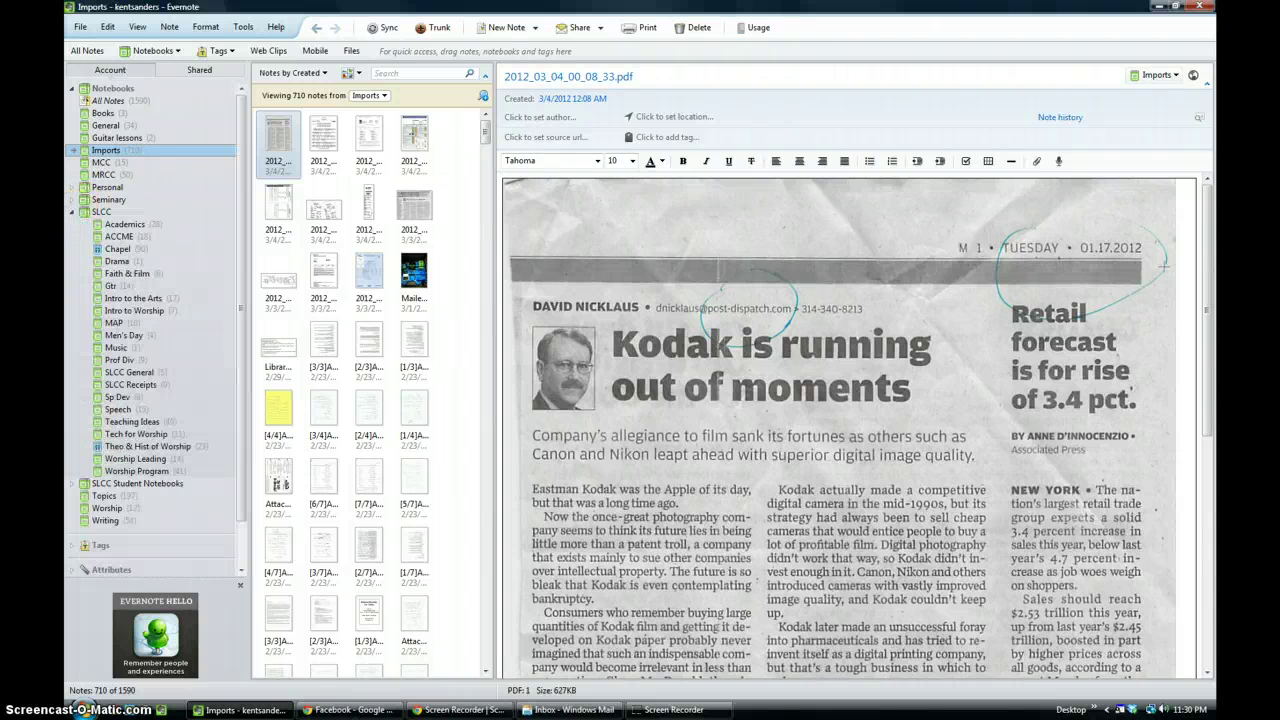
pyautogui.moveTo(240, 202); pyautogui.dragTo(242, 250)
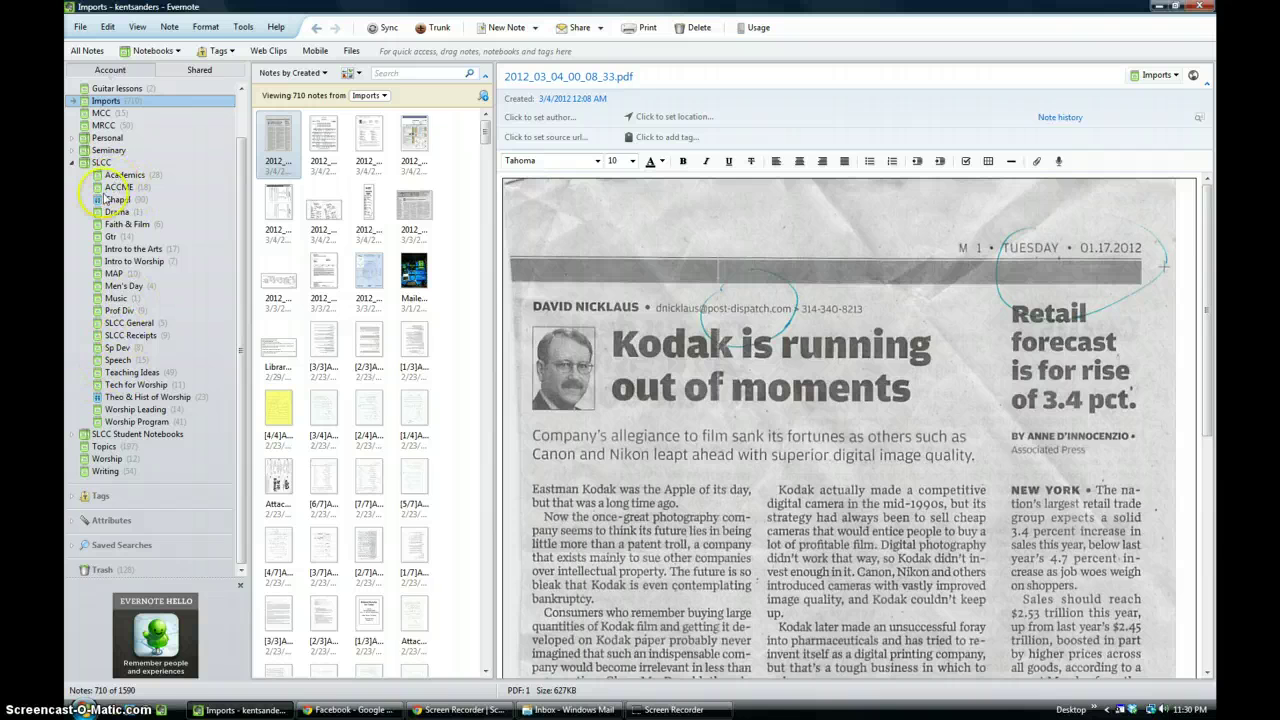
pyautogui.click(72, 163)
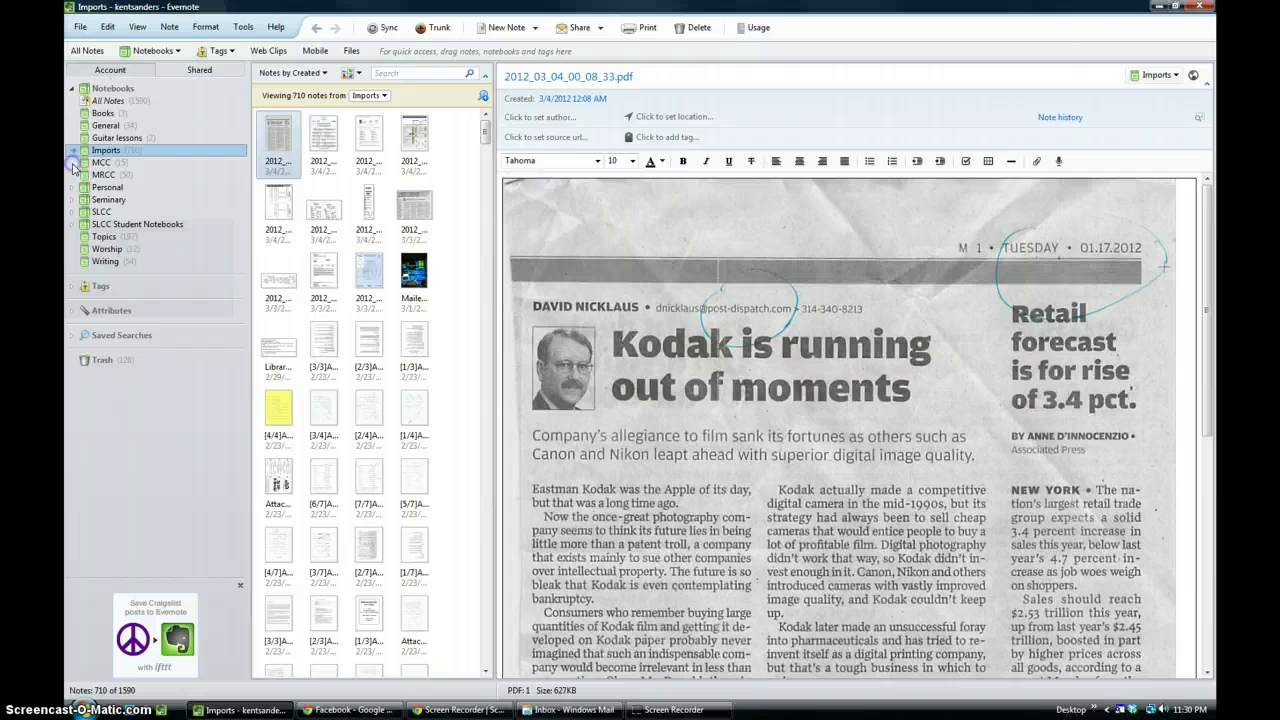
# Check PWM170 Guitar's properties without saving, then open its Share Notebook settings
pyautogui.click(73, 225)
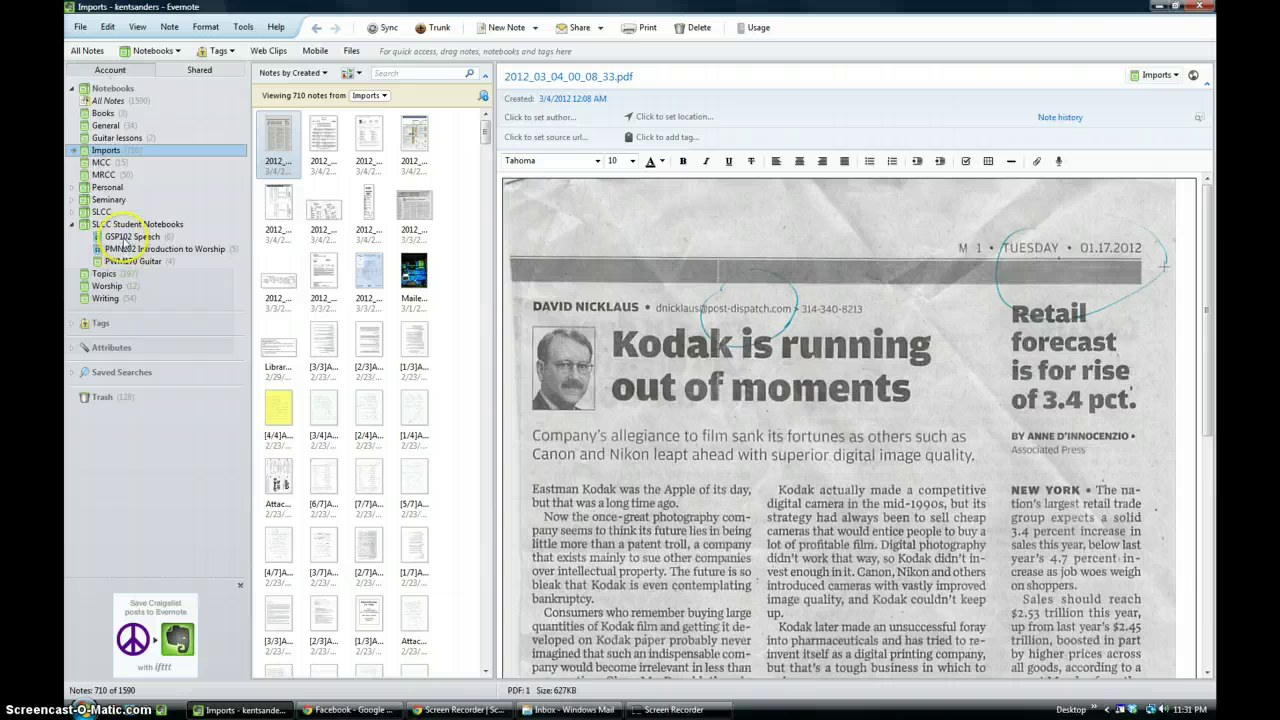
pyautogui.rightClick(124, 264)
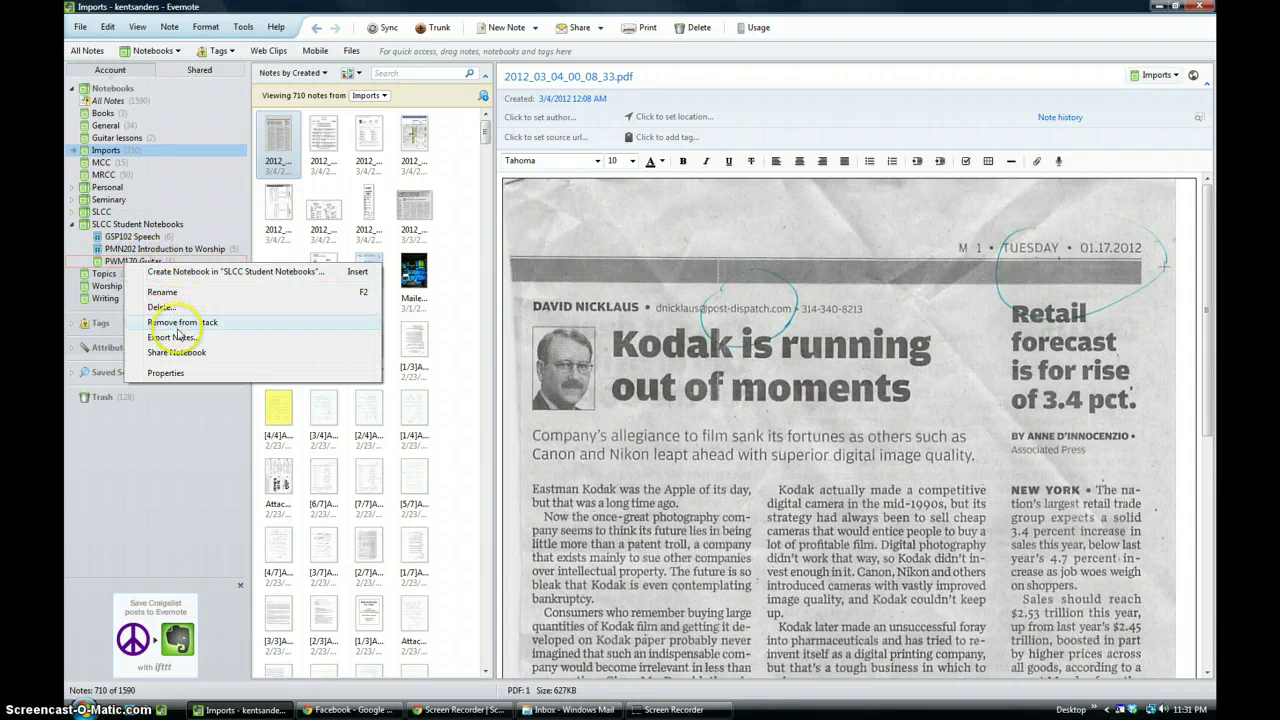
pyautogui.click(166, 373)
pyautogui.click(562, 364)
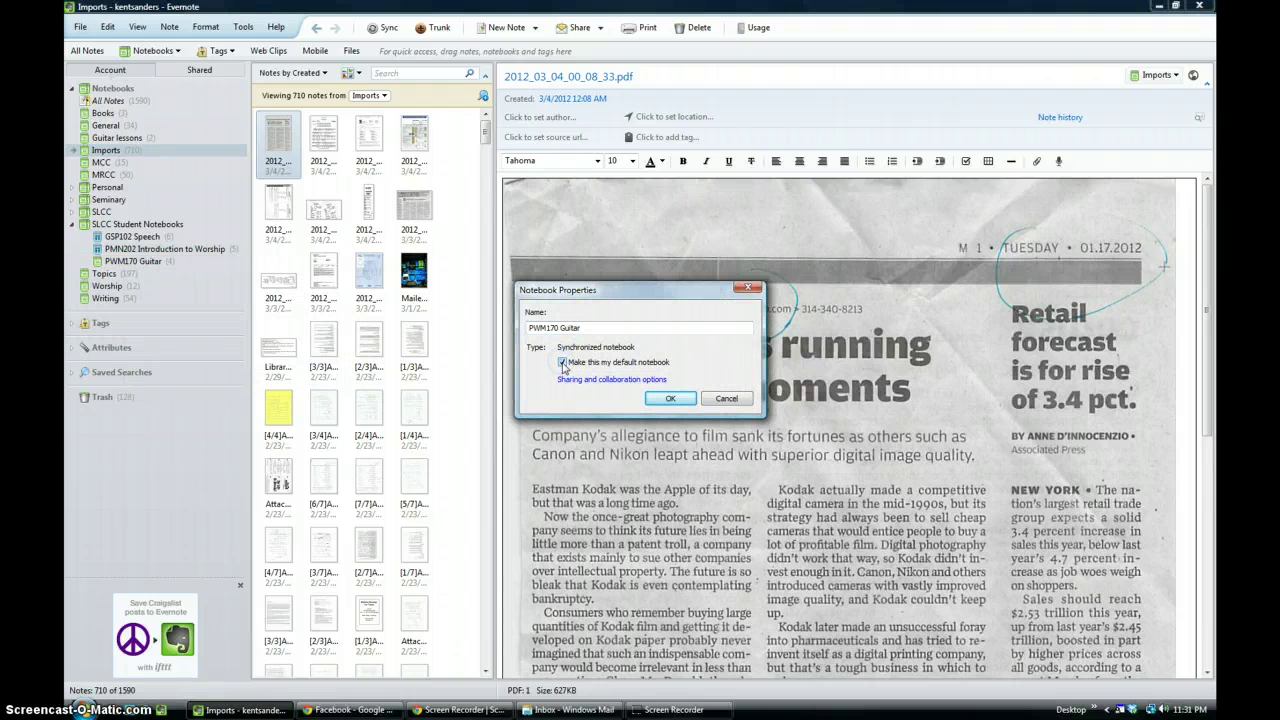
pyautogui.click(722, 398)
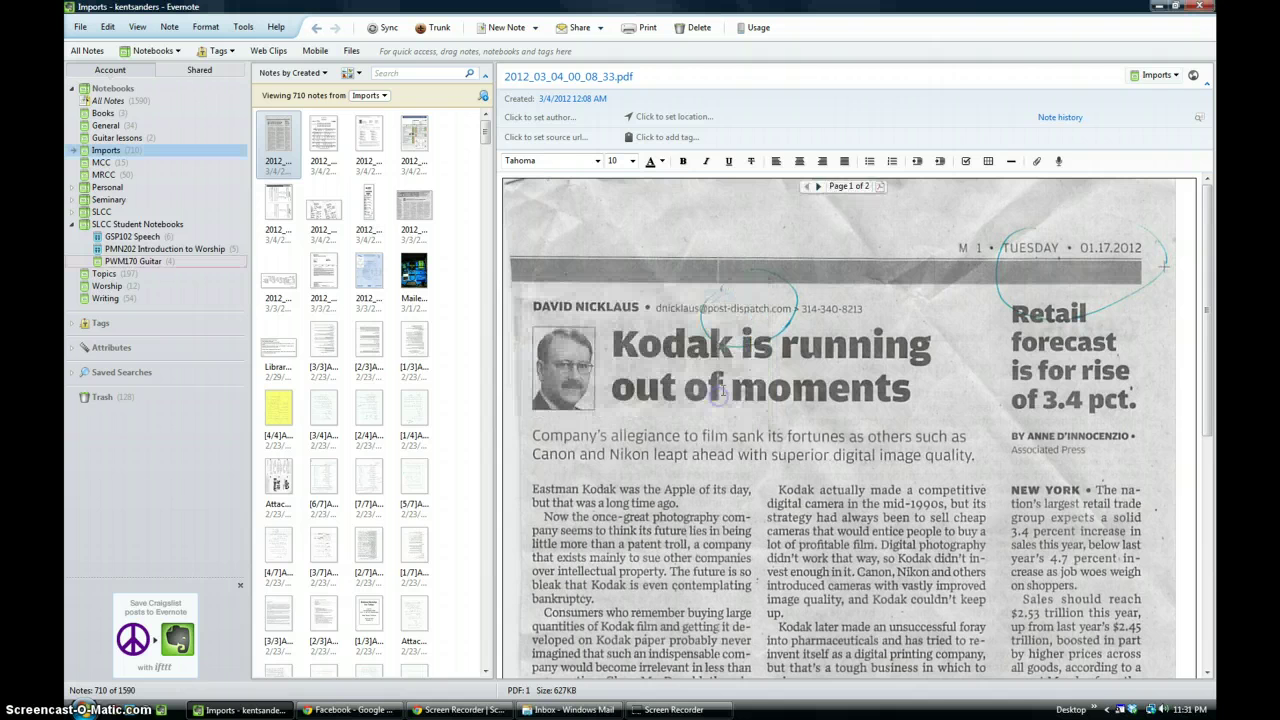
pyautogui.rightClick(147, 263)
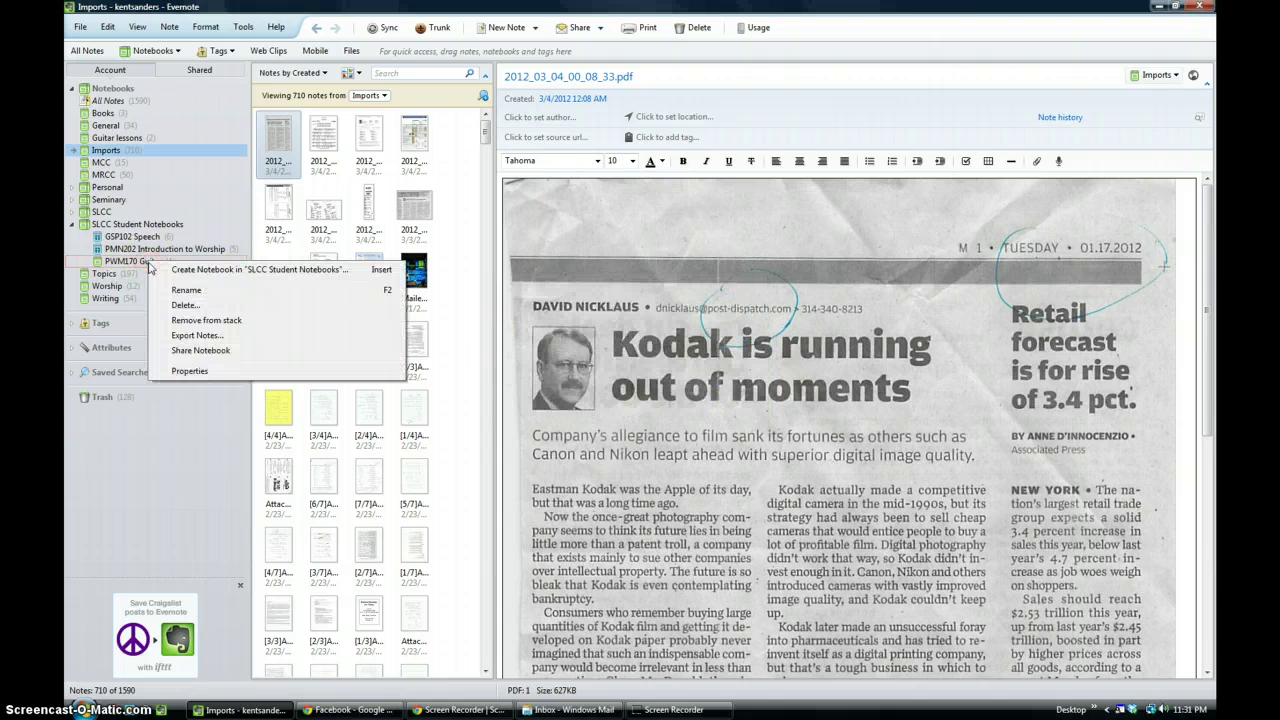
pyautogui.click(186, 350)
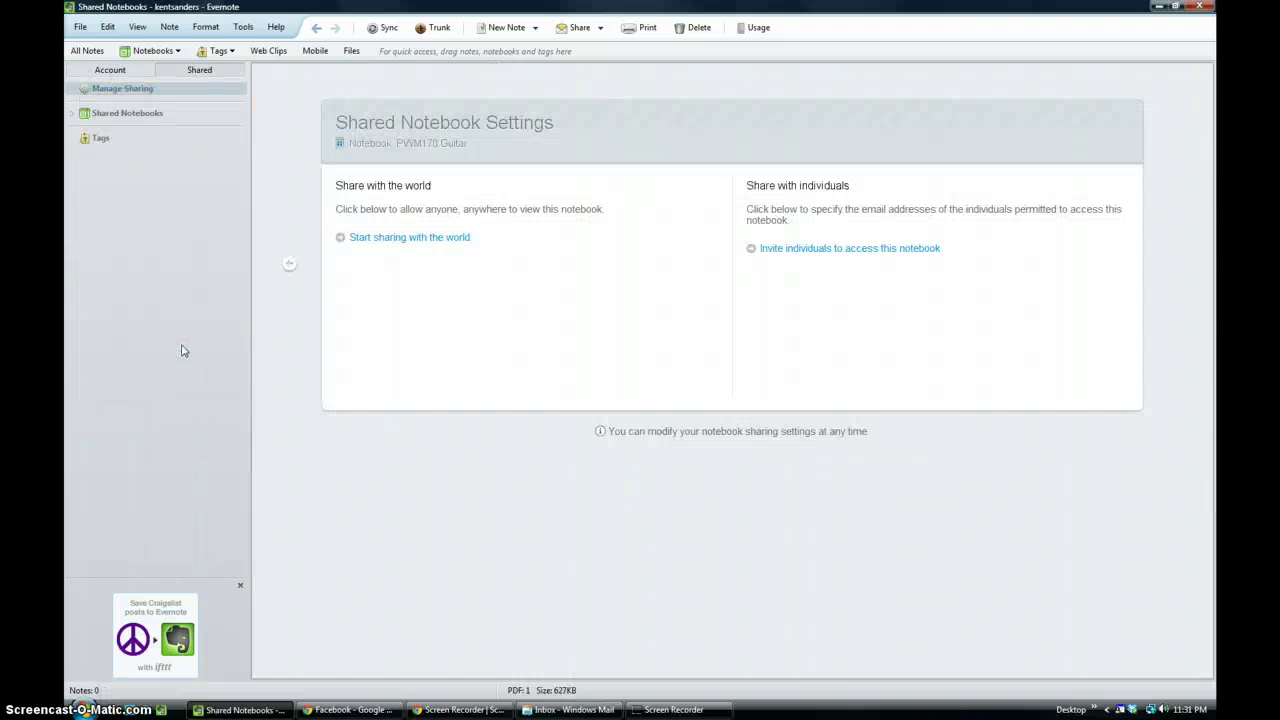
# Cancel the invite-individuals form without sharing, then open the GSP102 Speech notebook's 6 notes
pyautogui.click(347, 243)
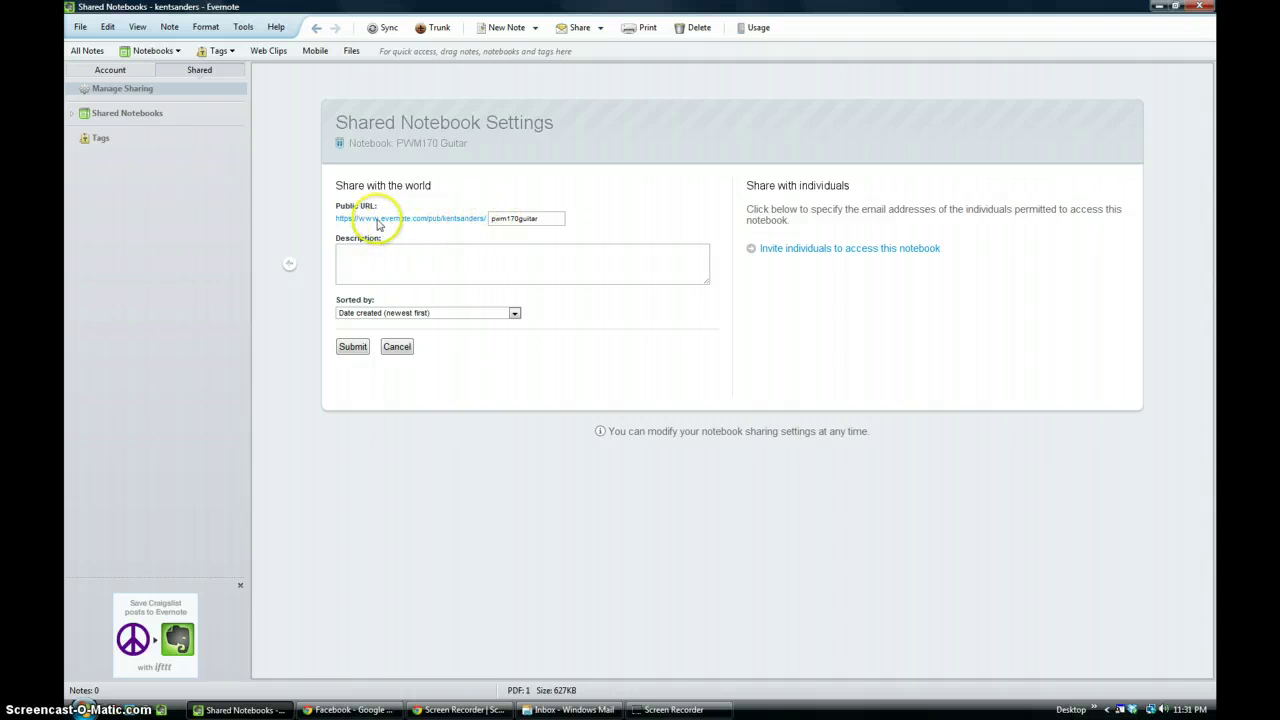
pyautogui.click(754, 252)
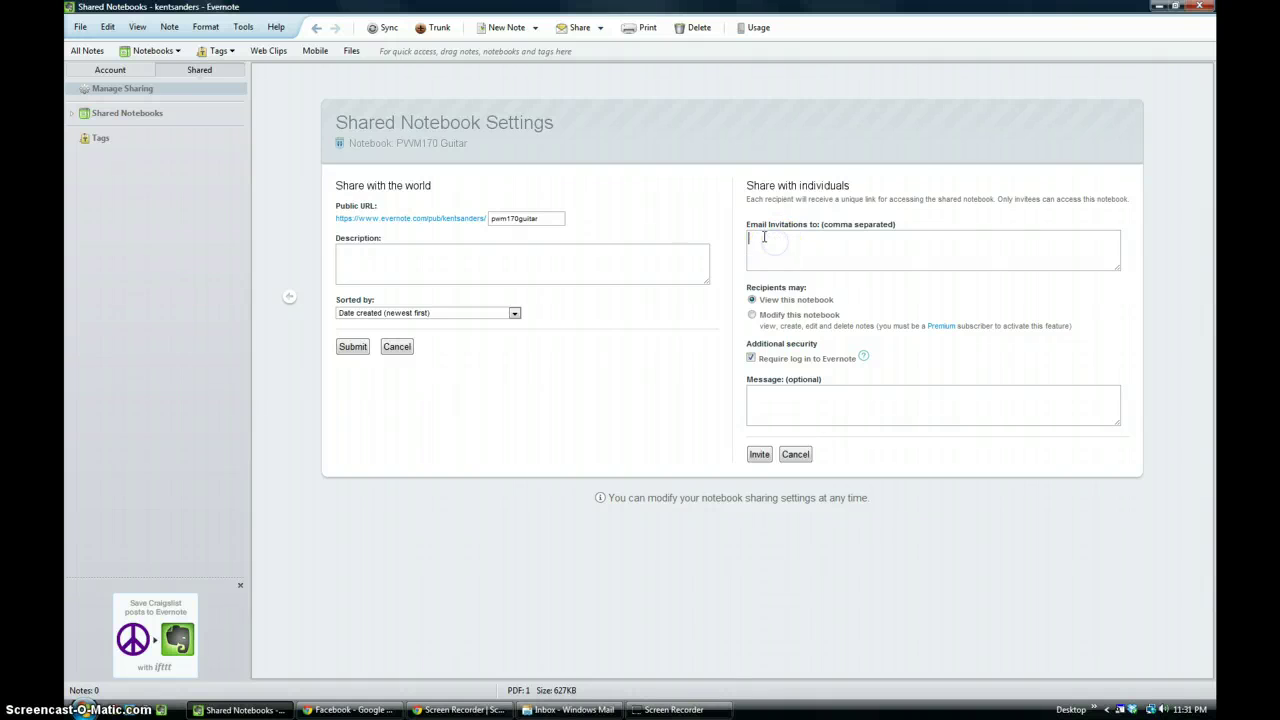
pyautogui.click(834, 238)
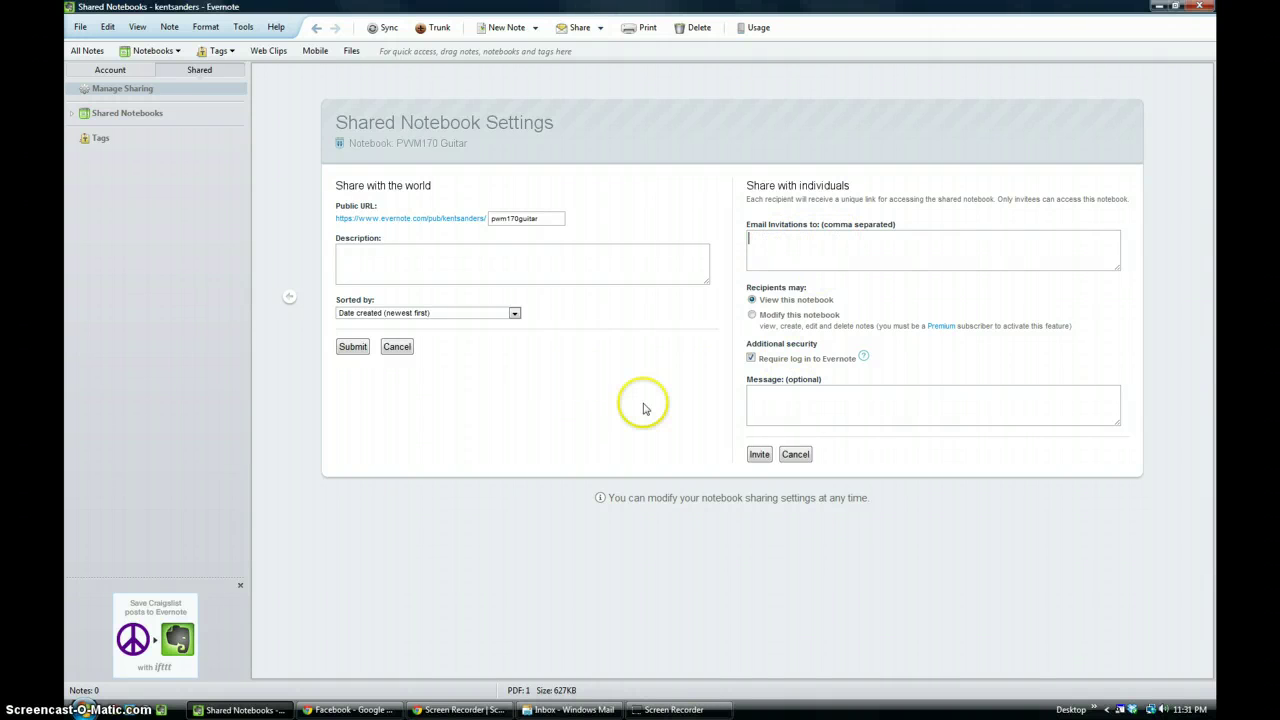
pyautogui.click(796, 455)
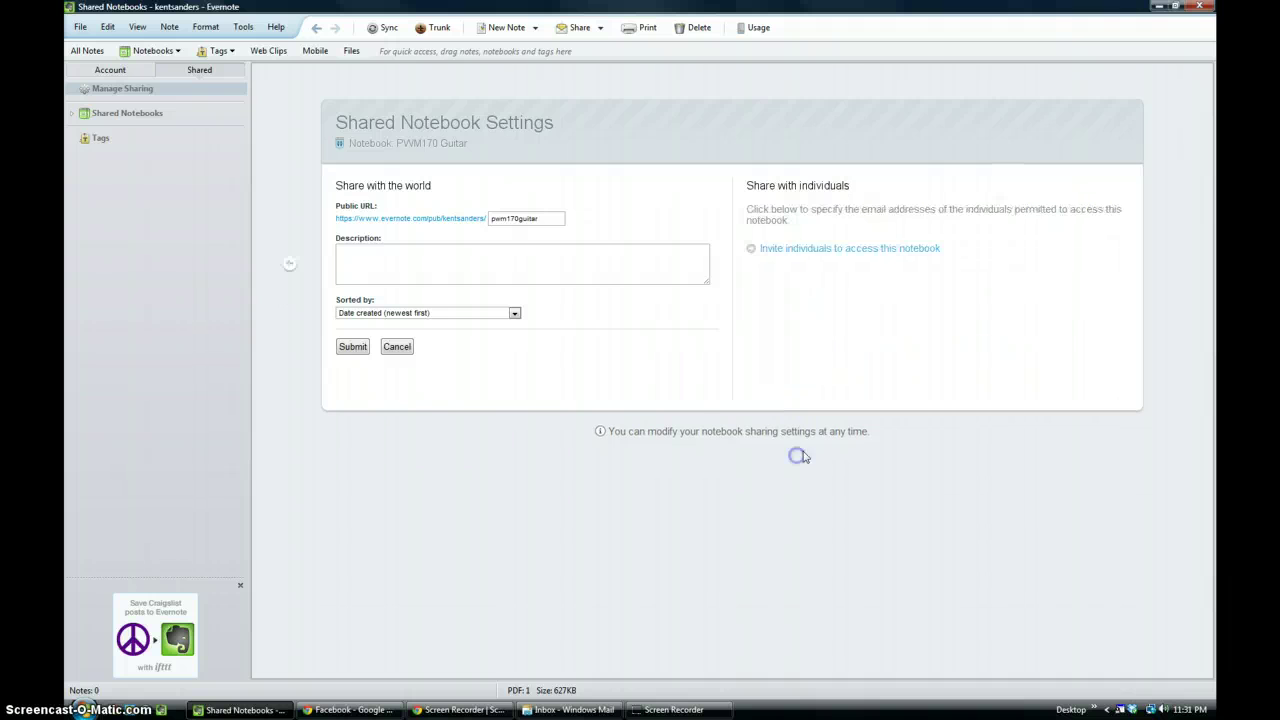
pyautogui.click(108, 70)
pyautogui.click(132, 237)
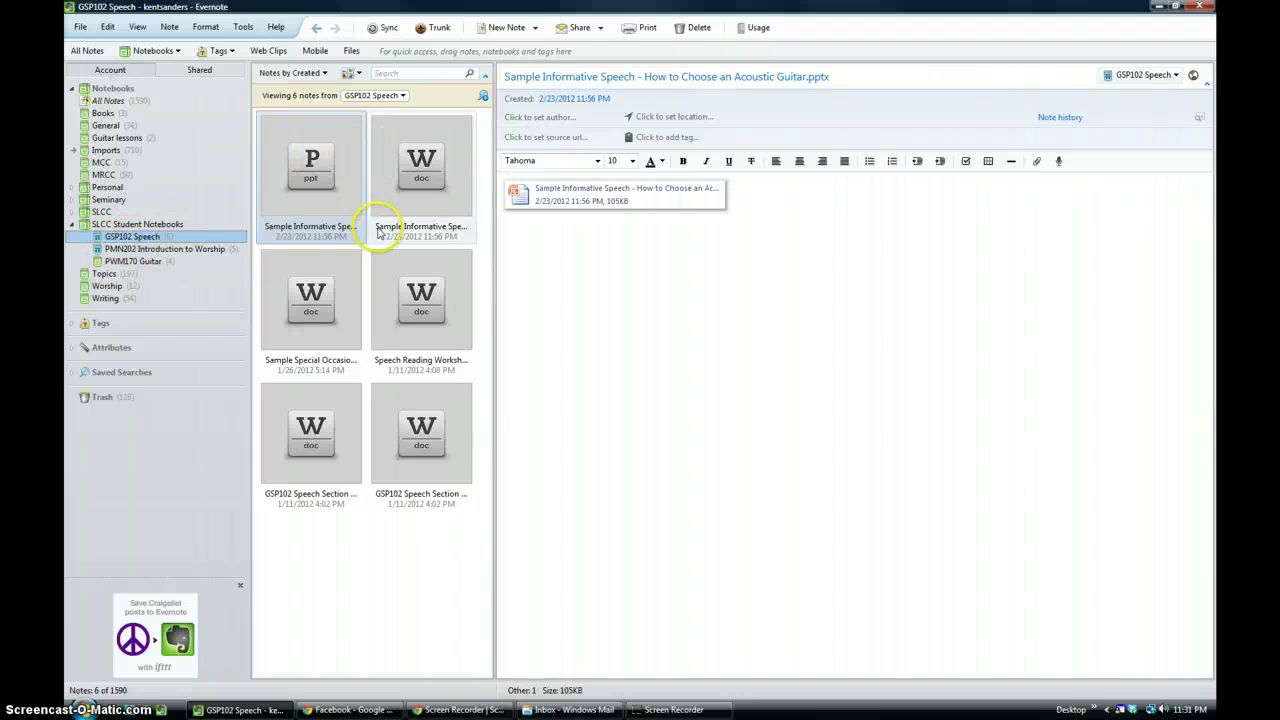
# Preview the informative speech and Section A syllabus notes, then open the 197-note Topics notebook
pyautogui.click(417, 208)
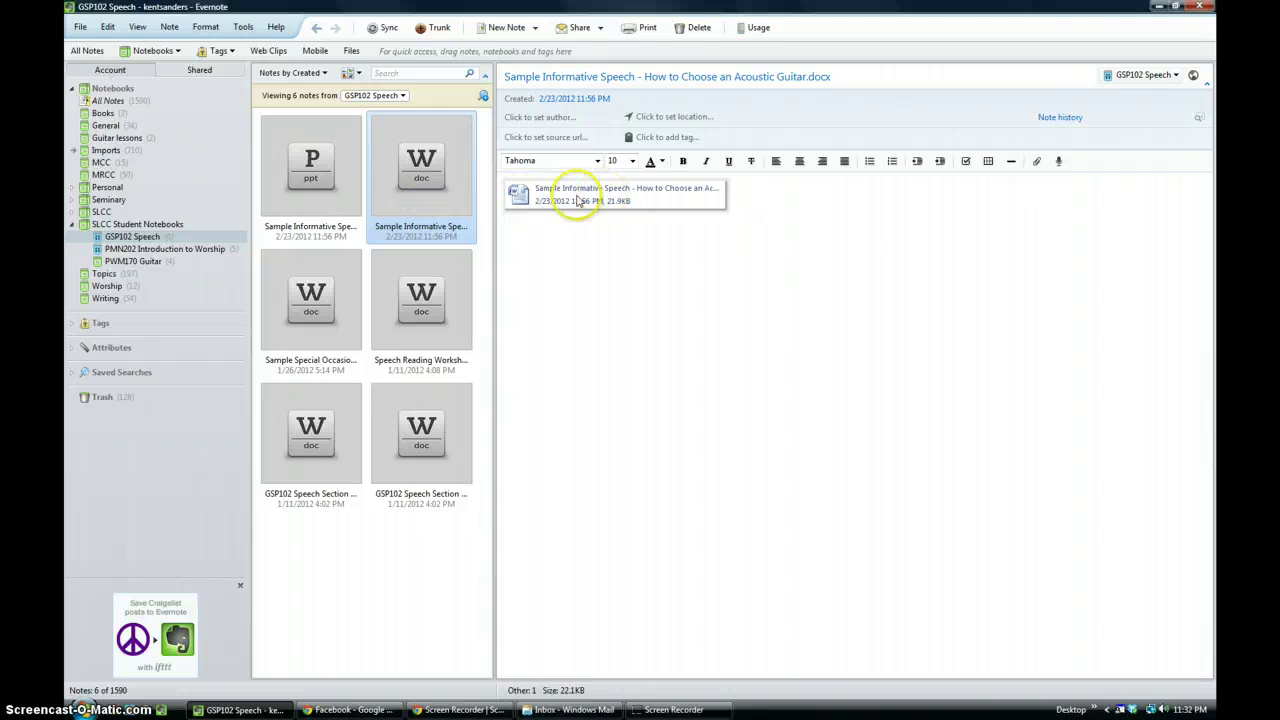
pyautogui.click(322, 462)
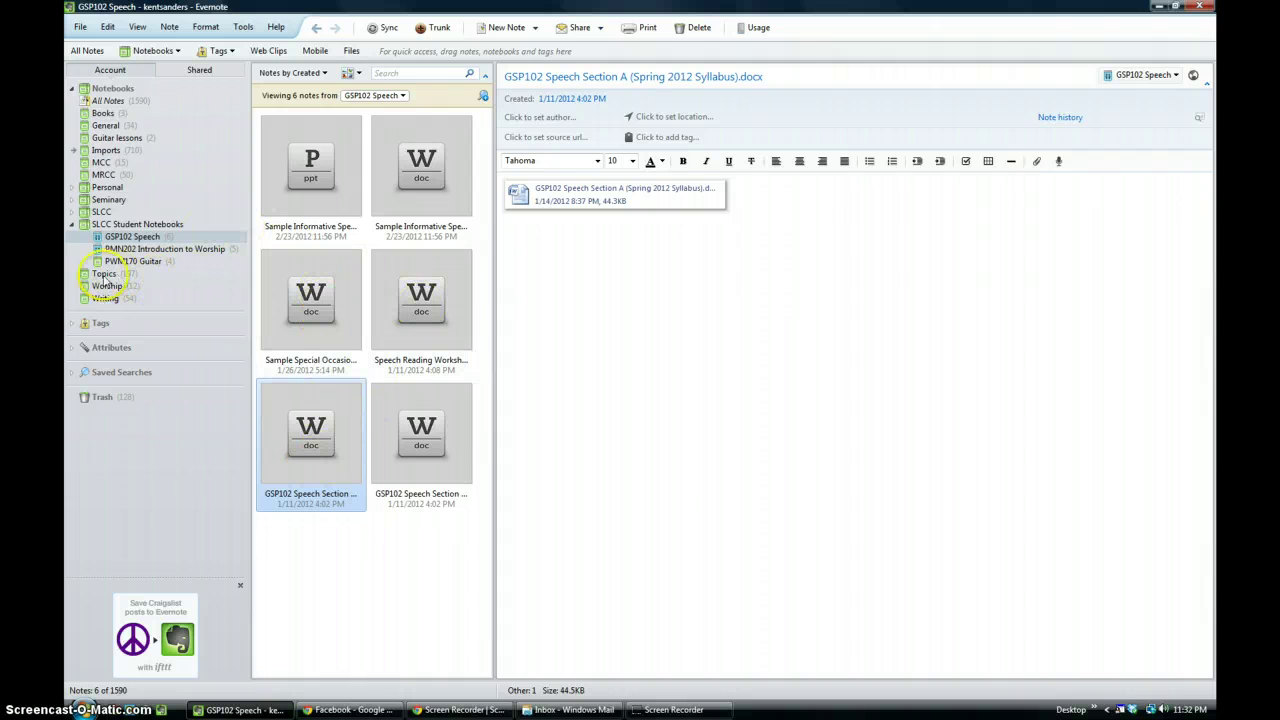
pyautogui.click(100, 274)
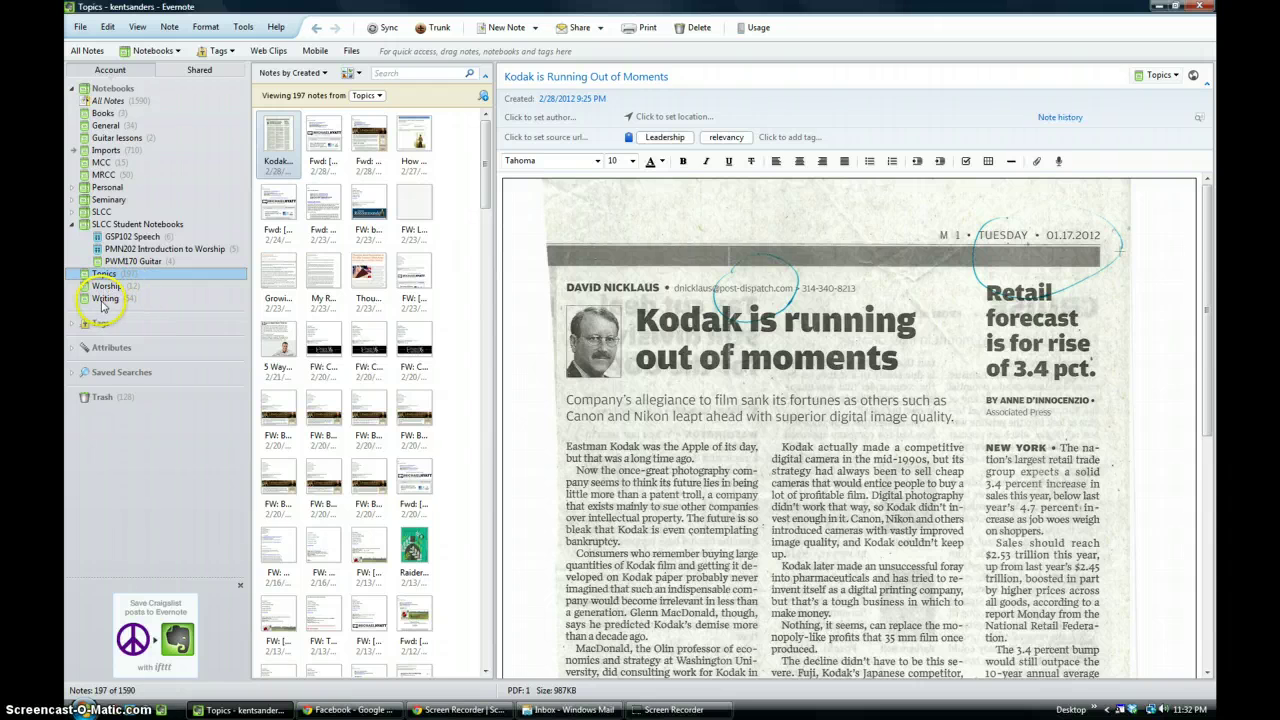
# Collapse the SLCC Student Notebooks stack and show all notes from every notebook
pyautogui.click(72, 225)
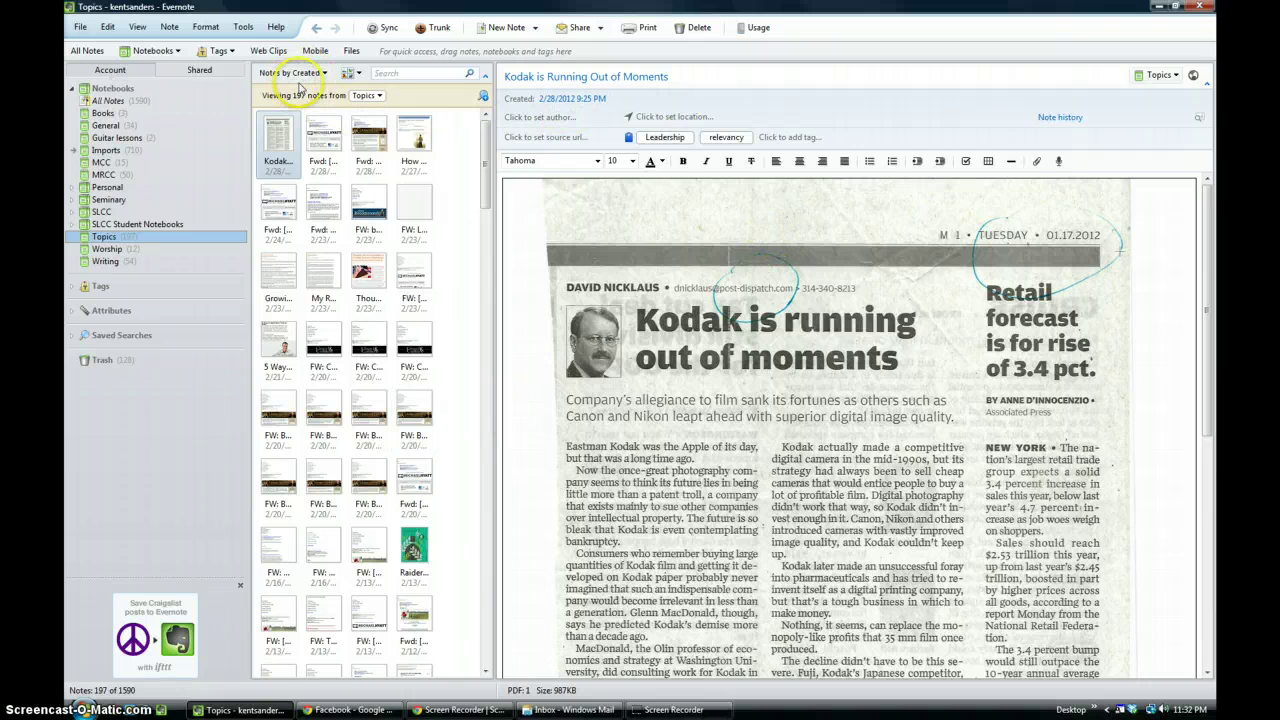
pyautogui.click(324, 74)
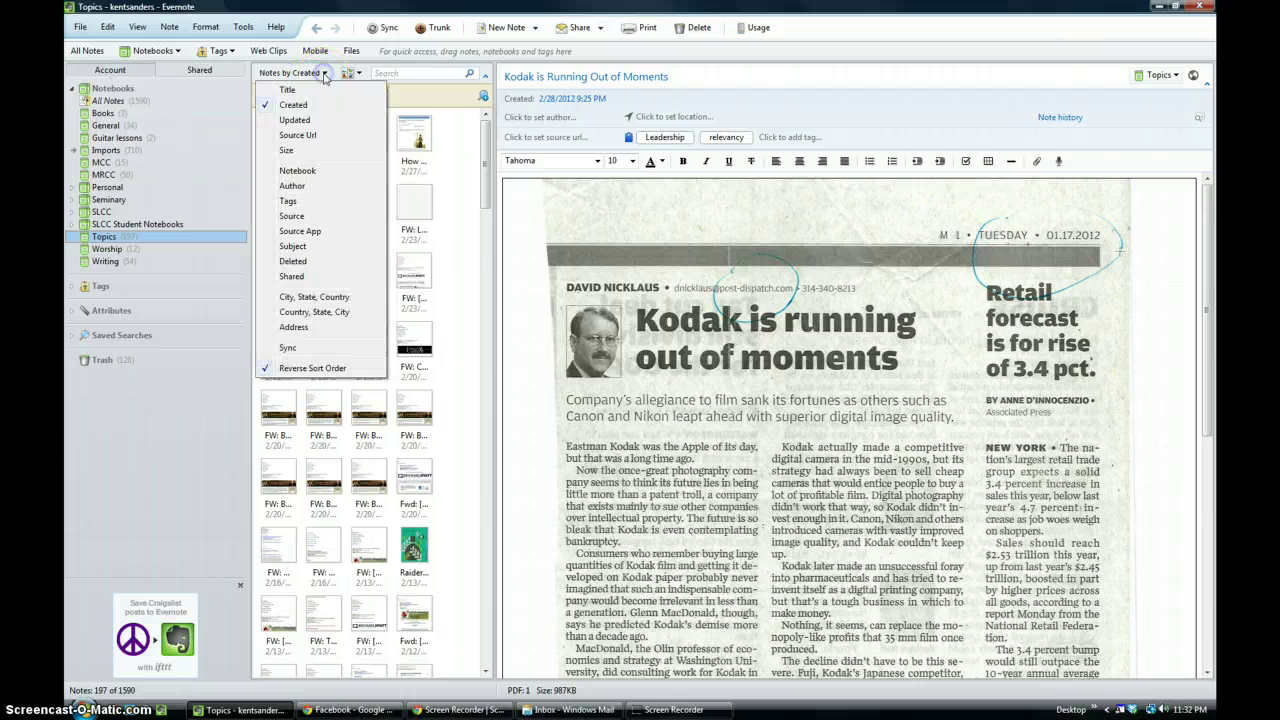
pyautogui.click(108, 101)
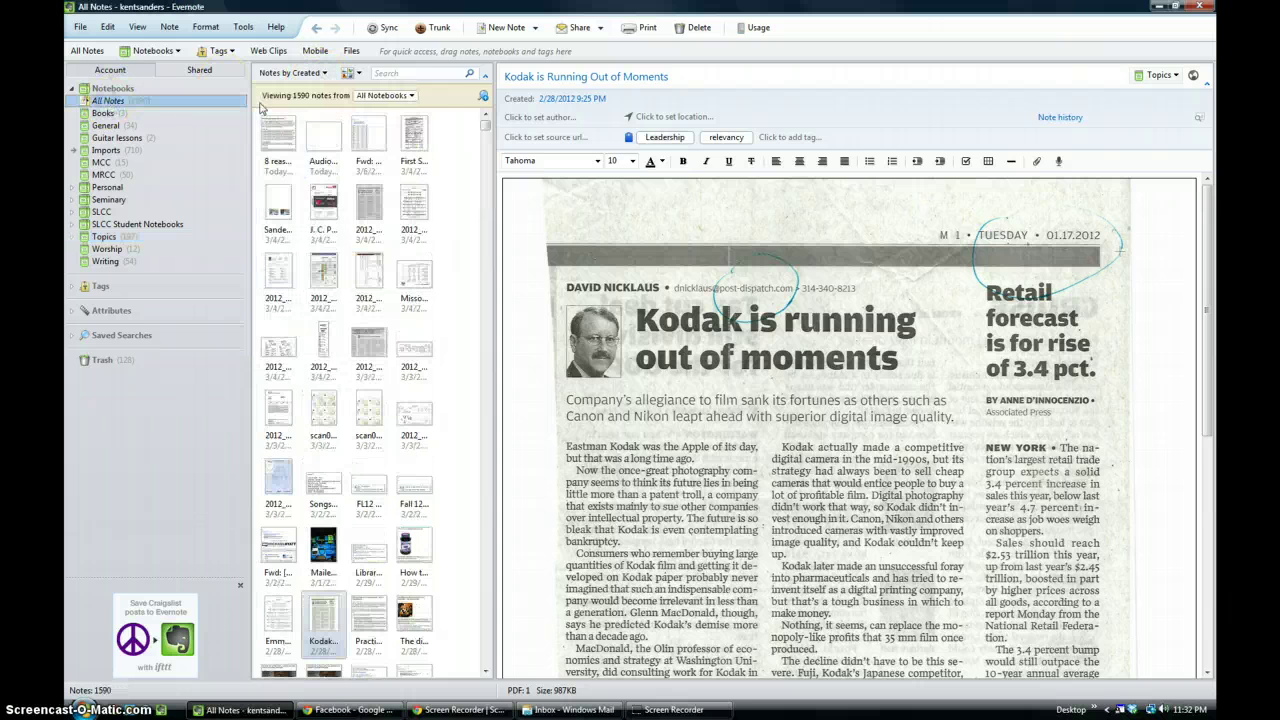
# Keep the current note sort order and filter the list to the MCC notebook's 15 notes
pyautogui.click(318, 75)
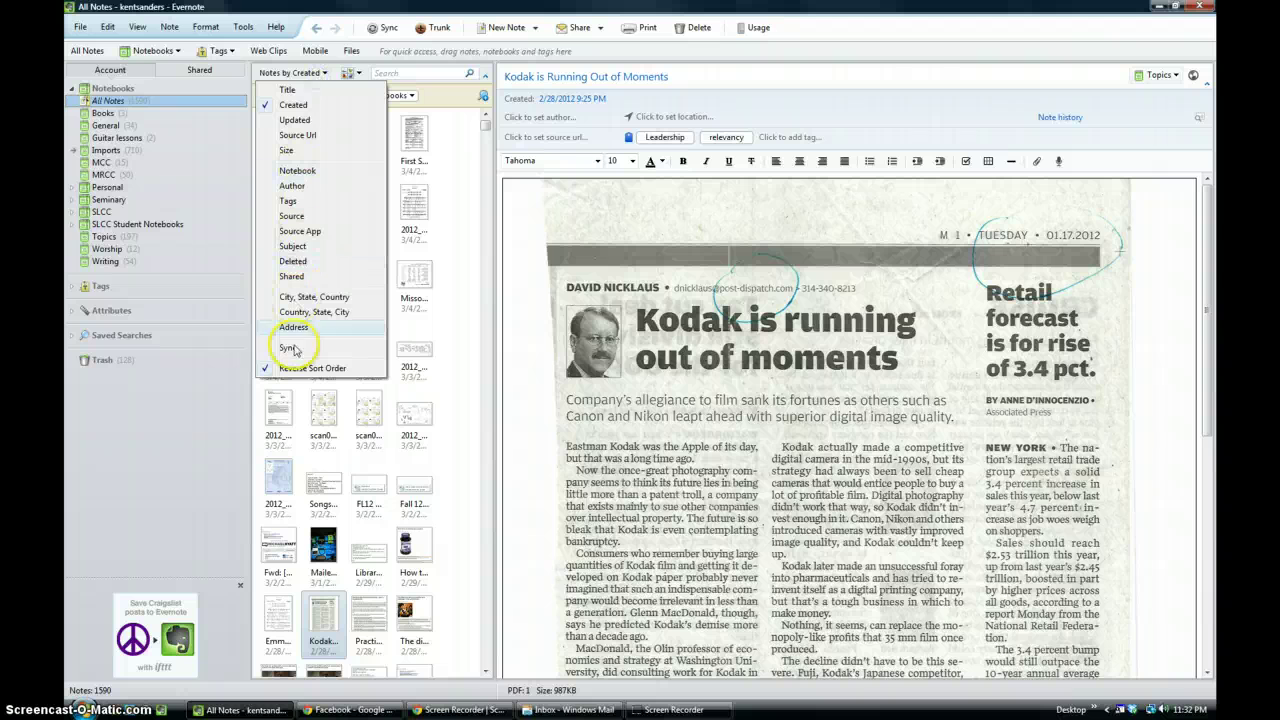
pyautogui.click(321, 76)
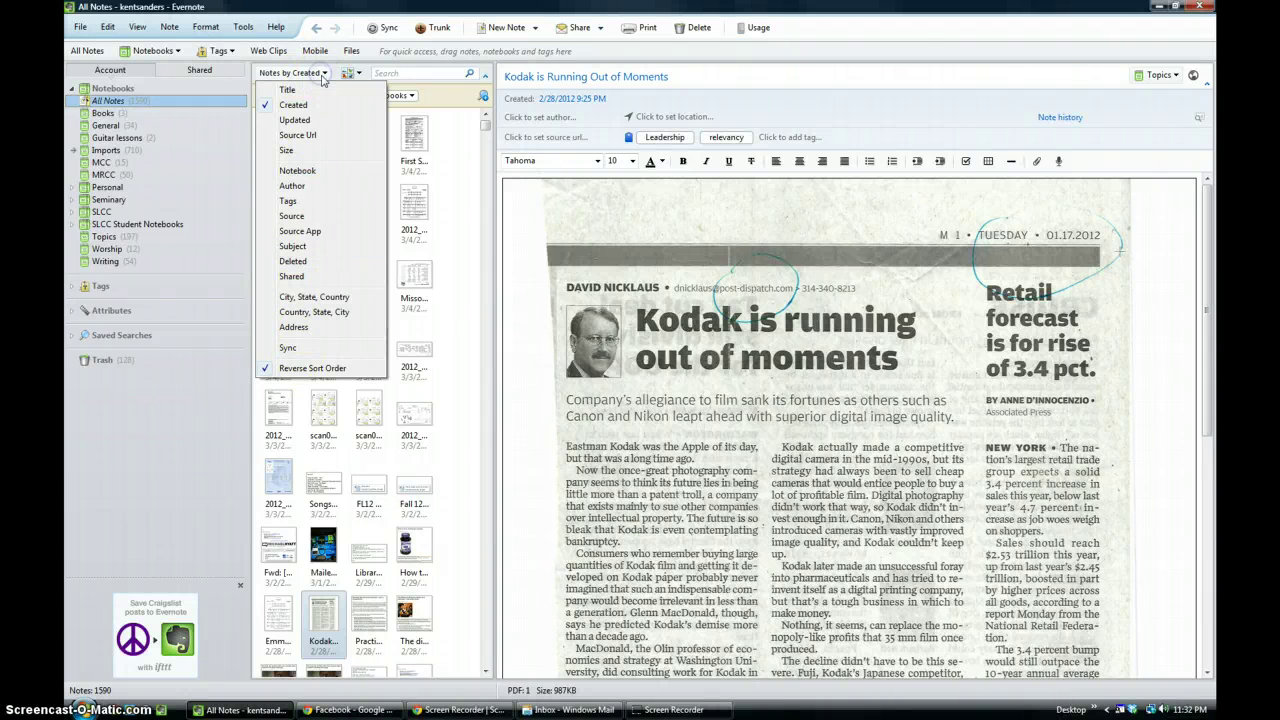
pyautogui.click(457, 129)
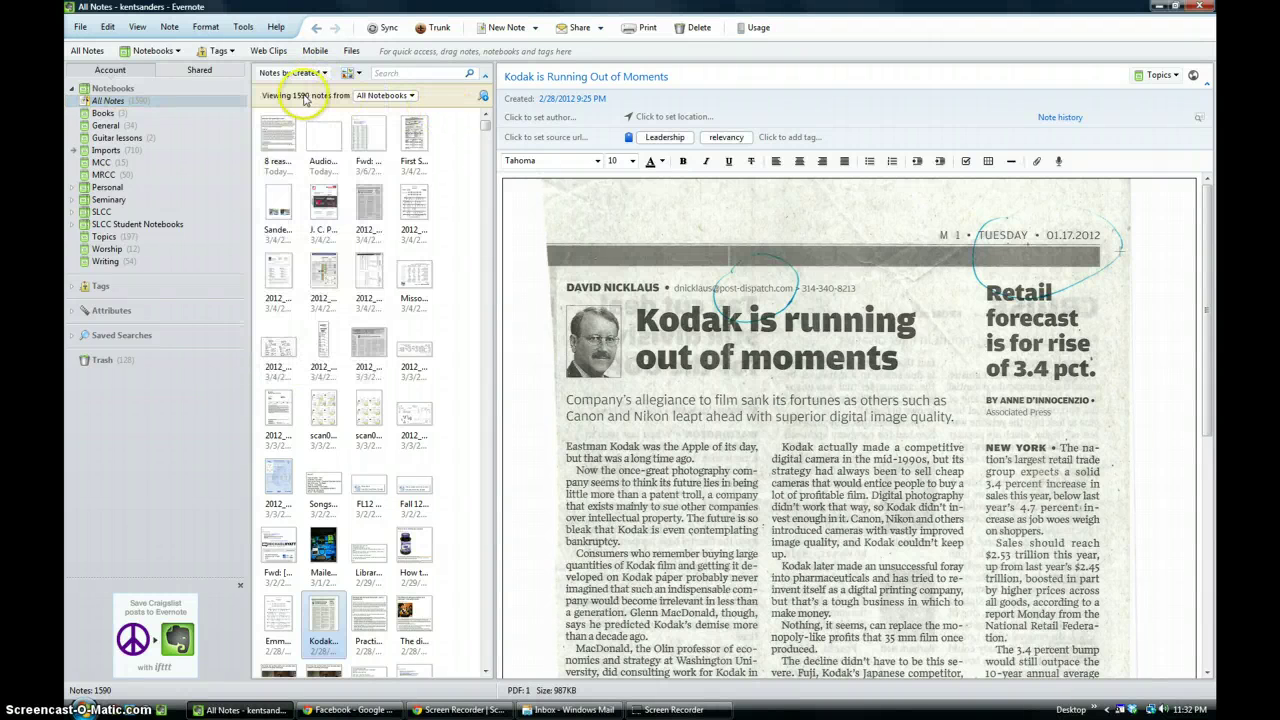
pyautogui.click(410, 96)
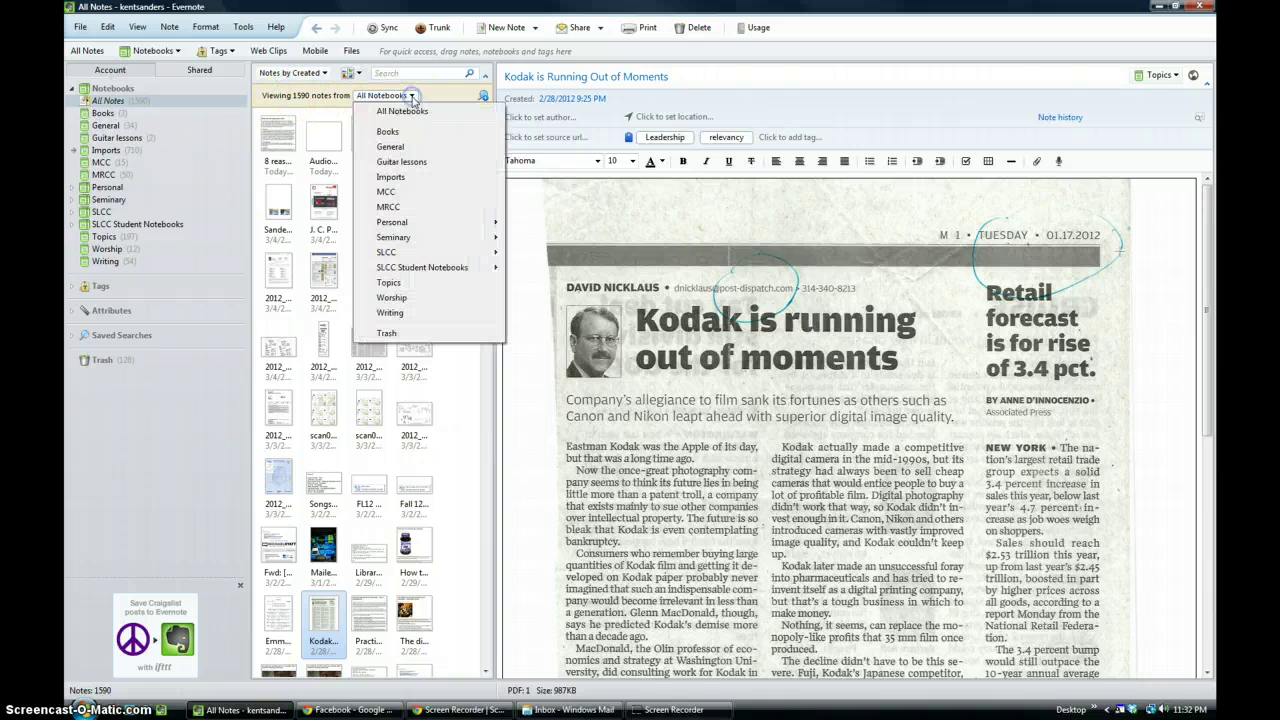
pyautogui.click(401, 193)
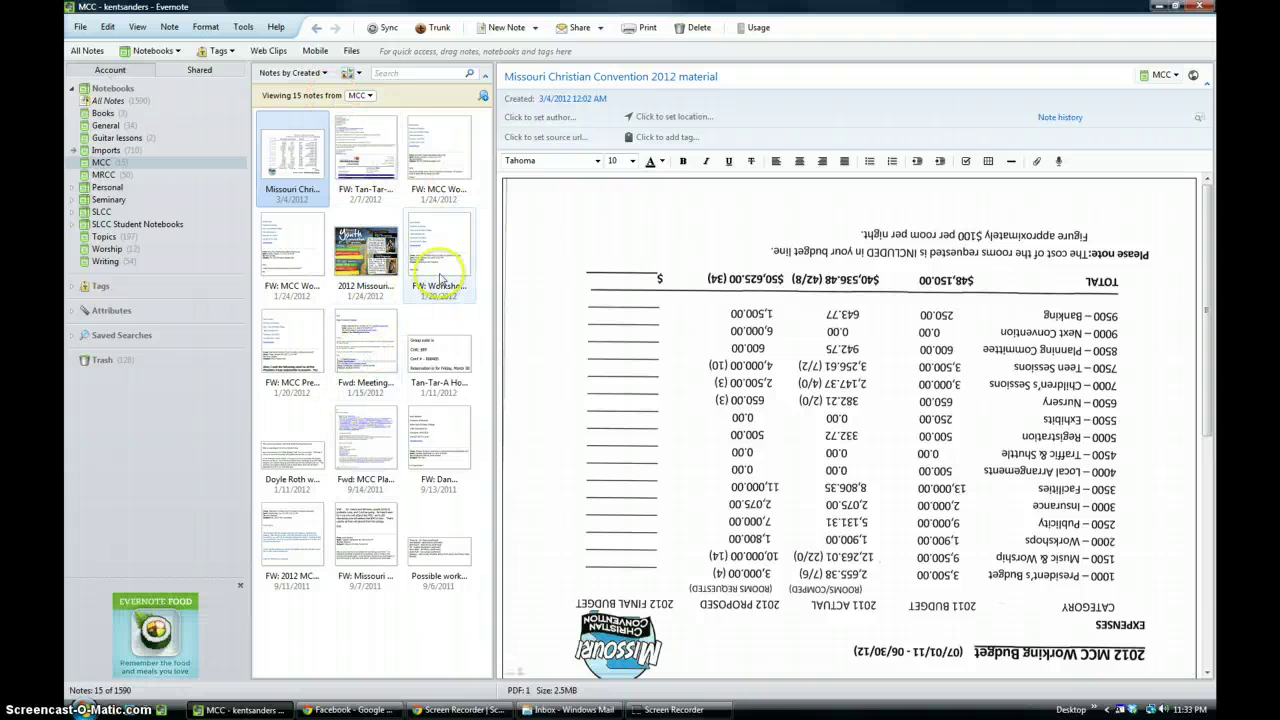
pyautogui.click(139, 27)
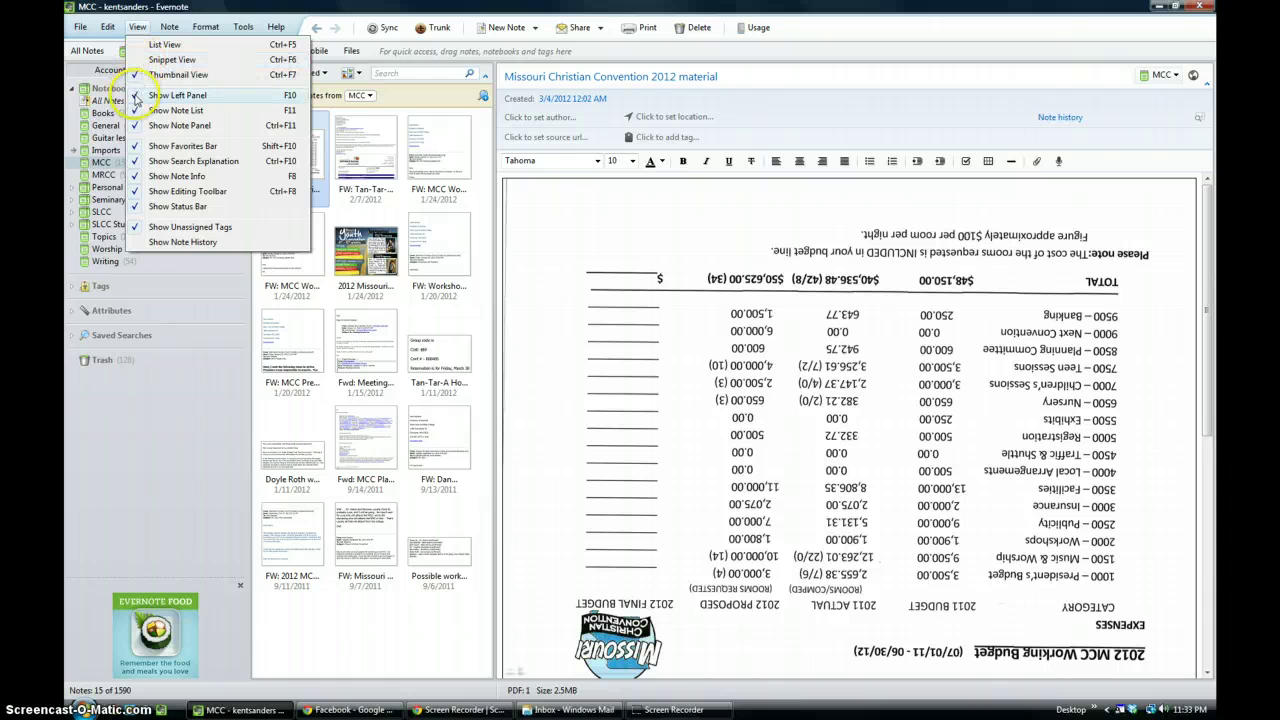
pyautogui.click(352, 74)
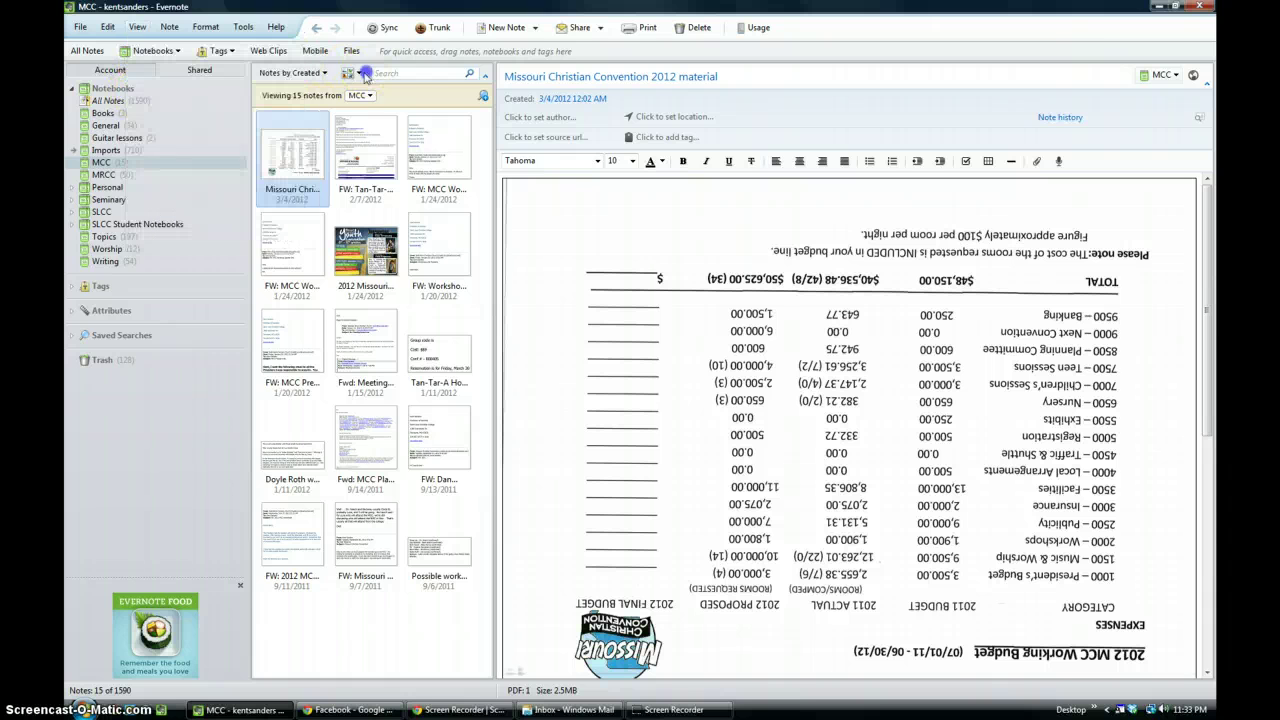
pyautogui.click(353, 75)
pyautogui.click(366, 91)
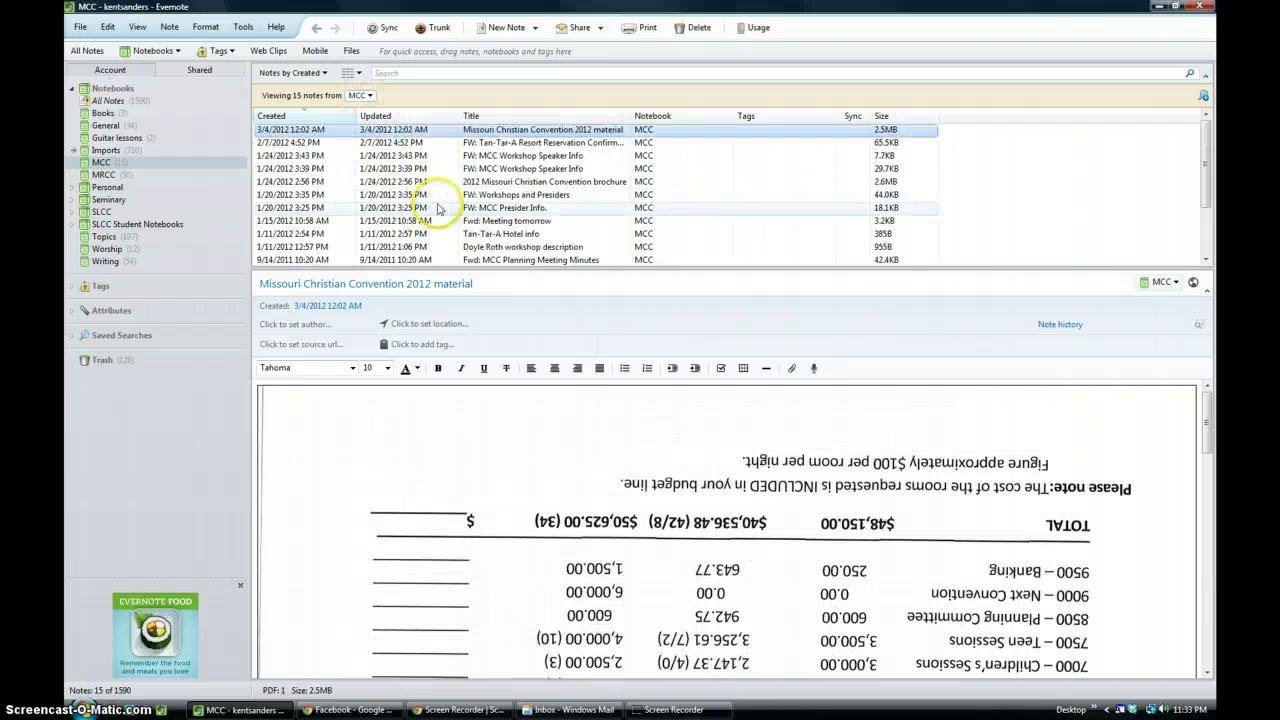
pyautogui.click(350, 74)
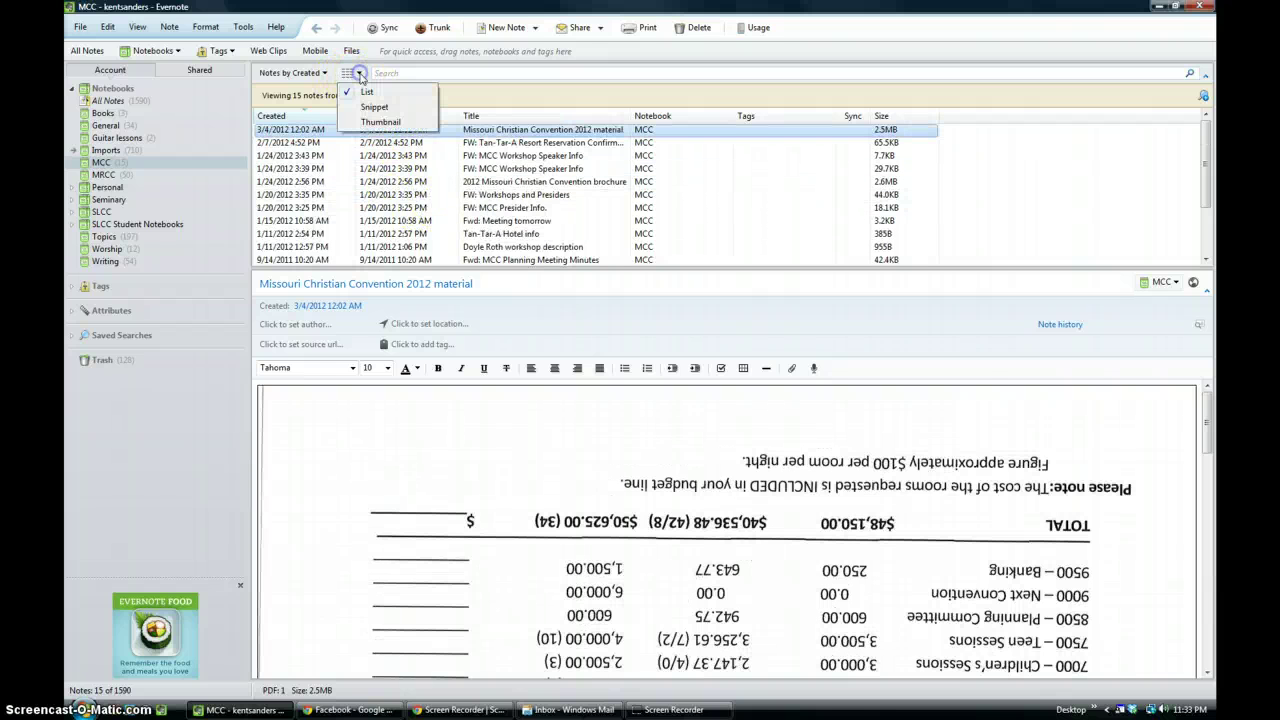
pyautogui.click(368, 113)
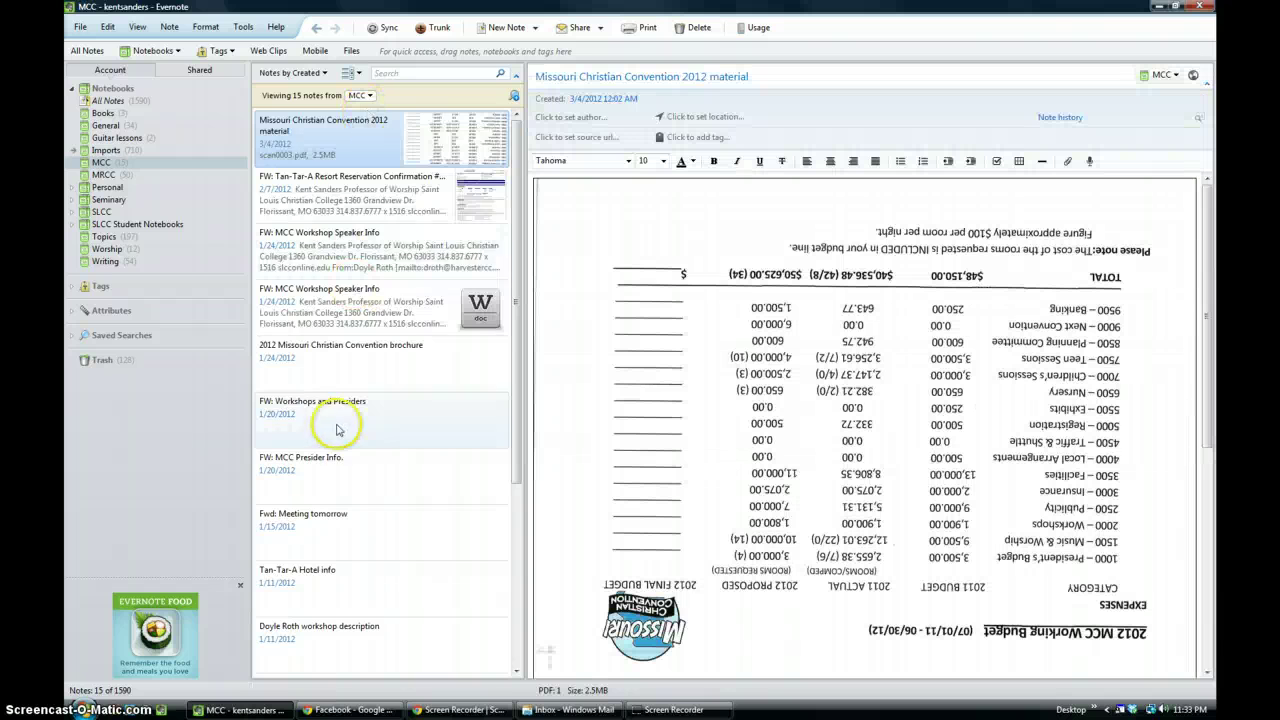
pyautogui.scroll(-3, 345, 410)
pyautogui.scroll(3, 350, 405)
pyautogui.click(350, 74)
pyautogui.click(362, 124)
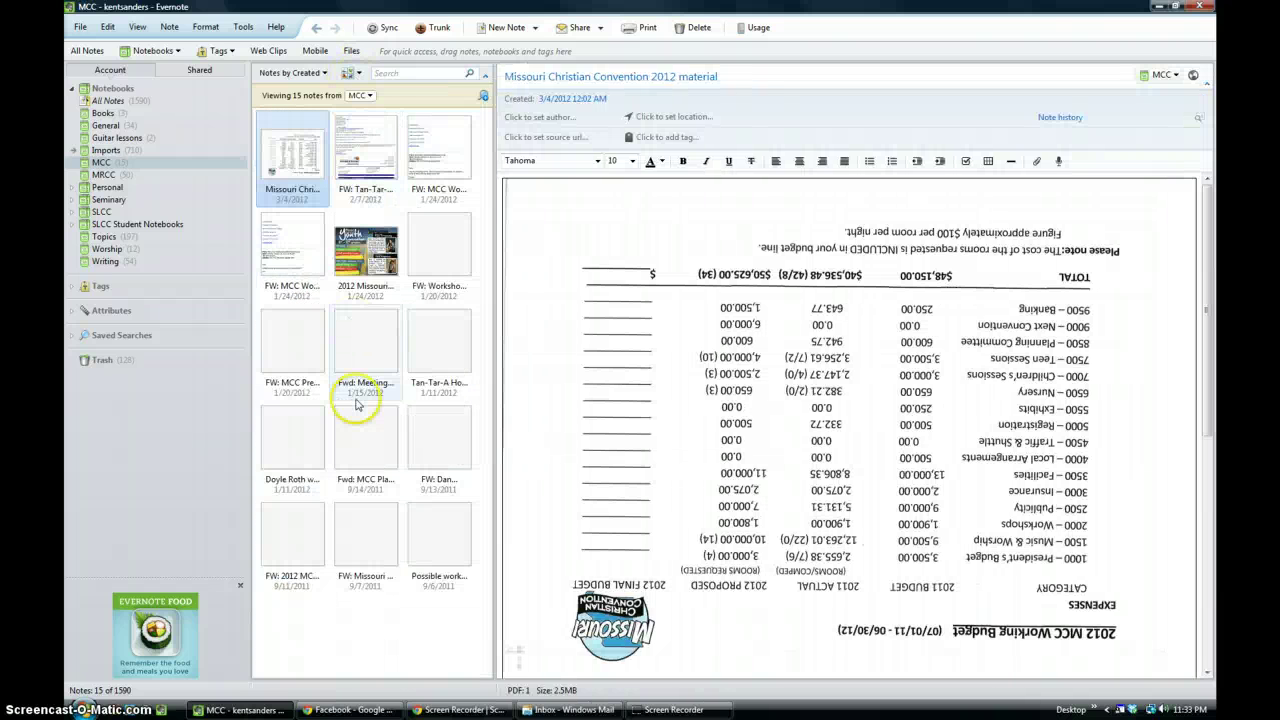
pyautogui.scroll(-2, 355, 405)
pyautogui.scroll(2, 357, 413)
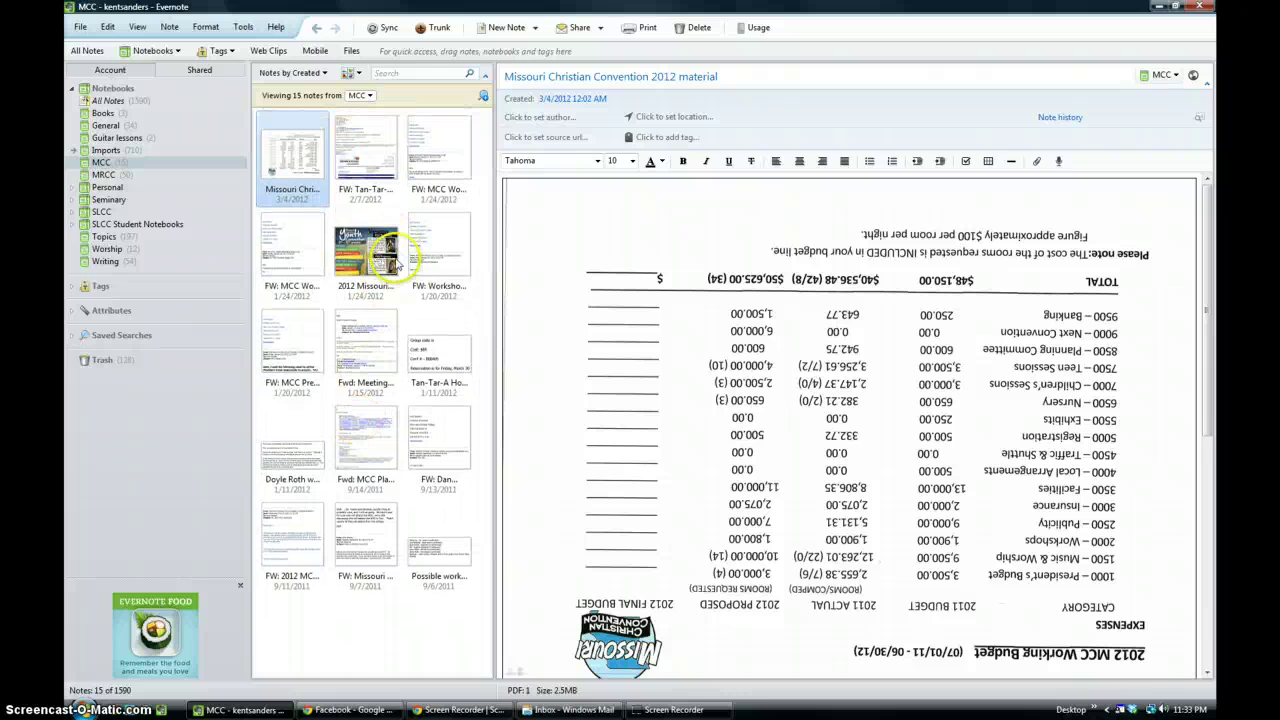